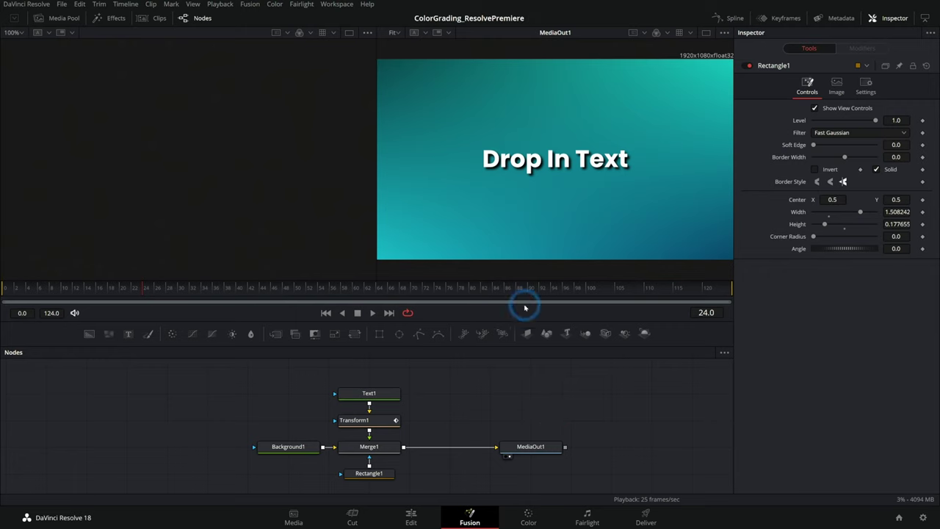
# Play the Drop In Text animation from frame 0 repeatedly to examine how the title moves into place
pyautogui.click(15, 290)
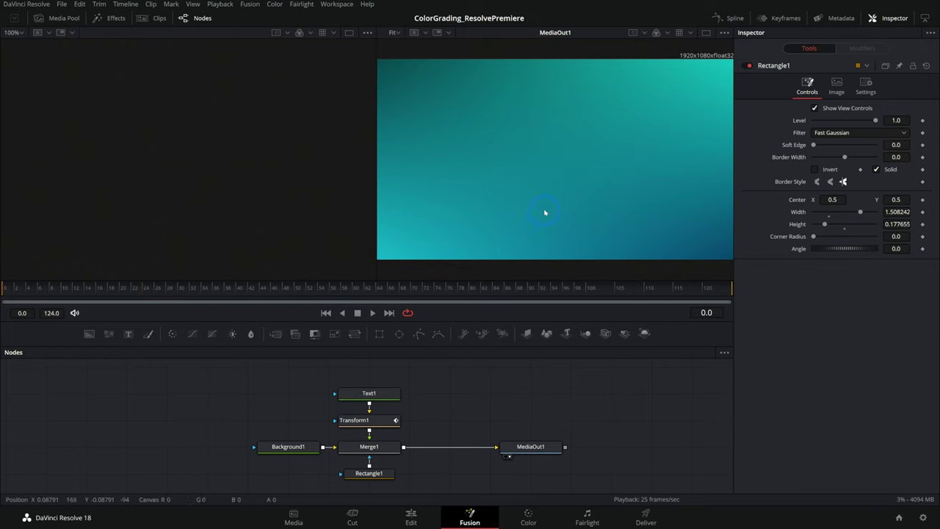
pyautogui.press('space')
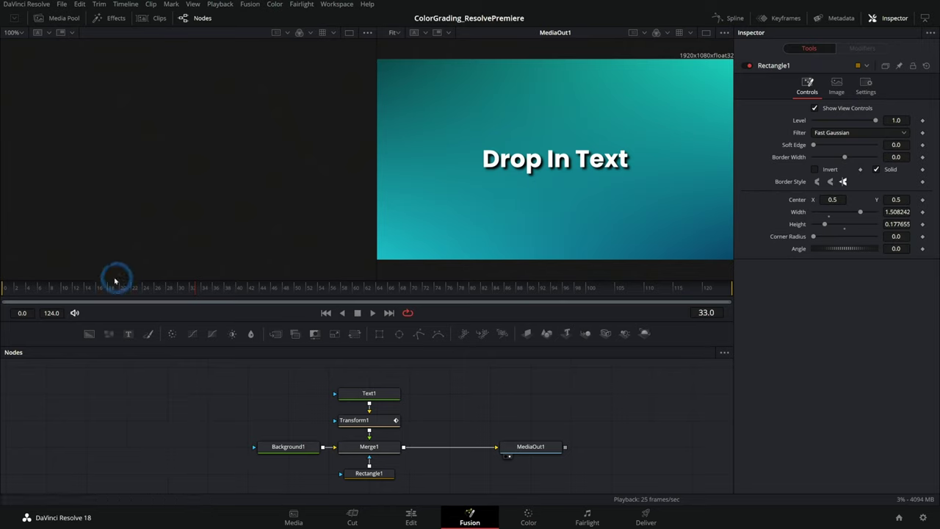
pyautogui.click(6, 290)
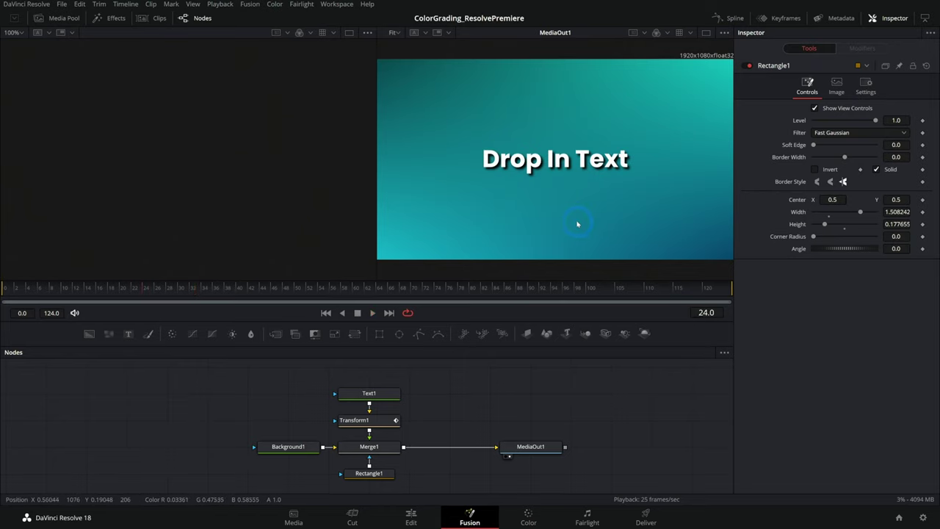
pyautogui.moveTo(9, 293)
pyautogui.mouseDown()
pyautogui.moveTo(50, 294)
pyautogui.moveTo(3, 292)
pyautogui.mouseUp()
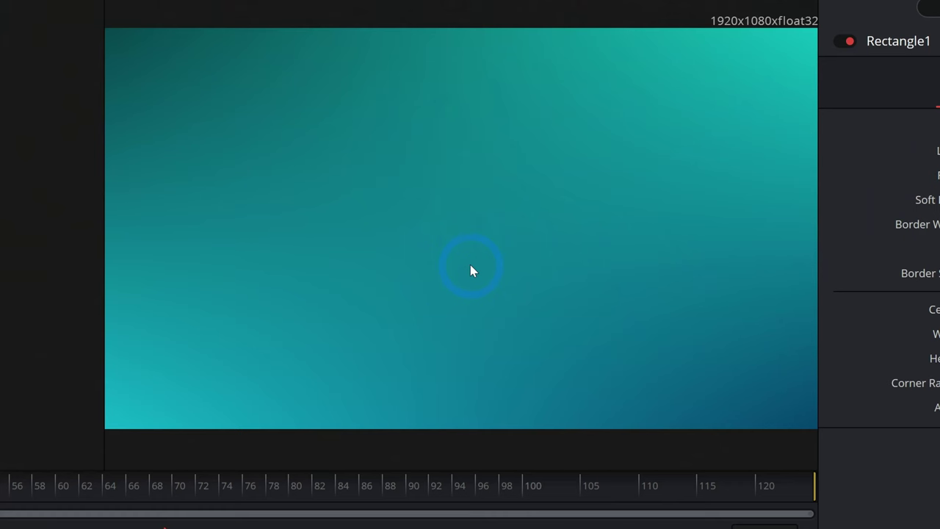
pyautogui.press('space')
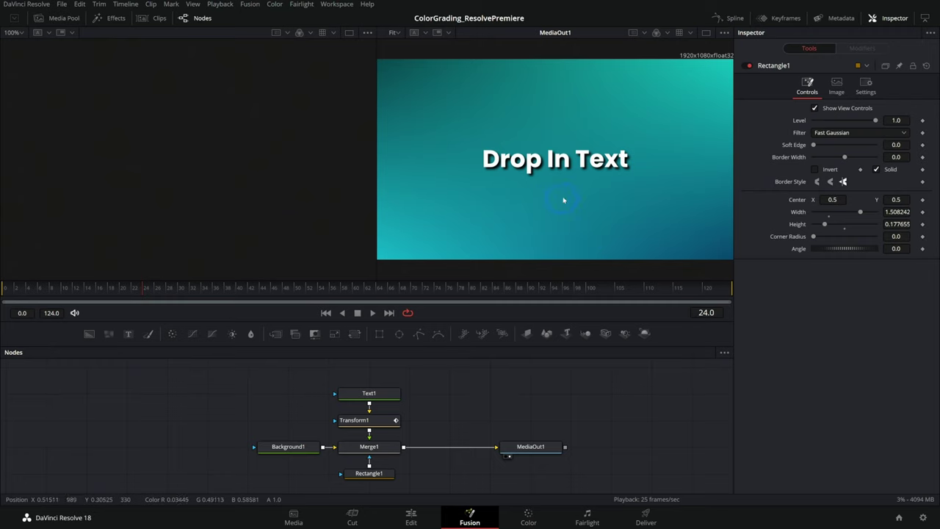
pyautogui.click(500, 382)
pyautogui.click(521, 400)
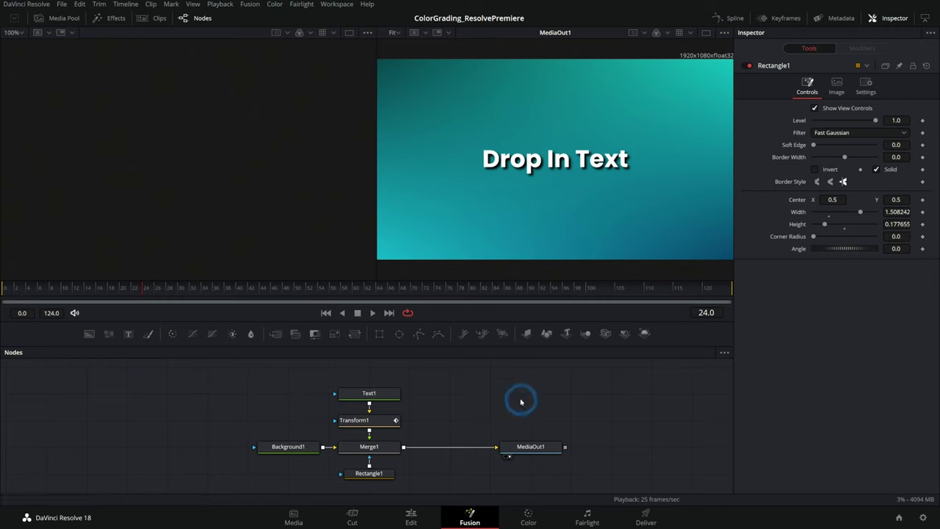
pyautogui.click(614, 147)
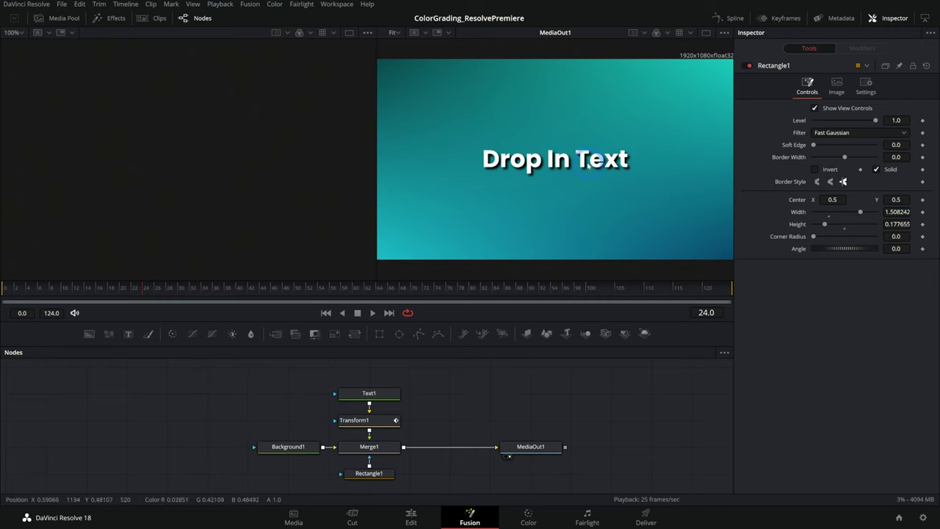
pyautogui.press('space')
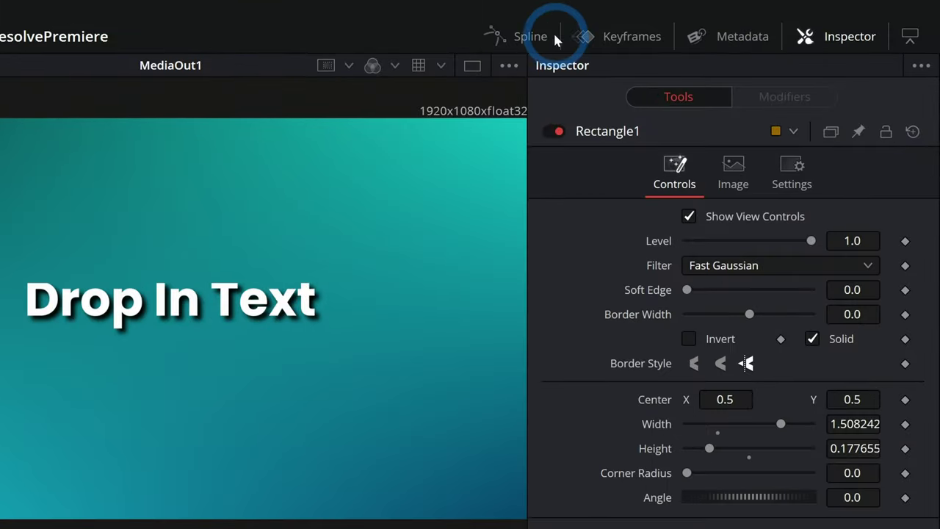
# Show the Displacement curve of Transform1's center path in the Spline editor and fit it to the graph
pyautogui.click(512, 40)
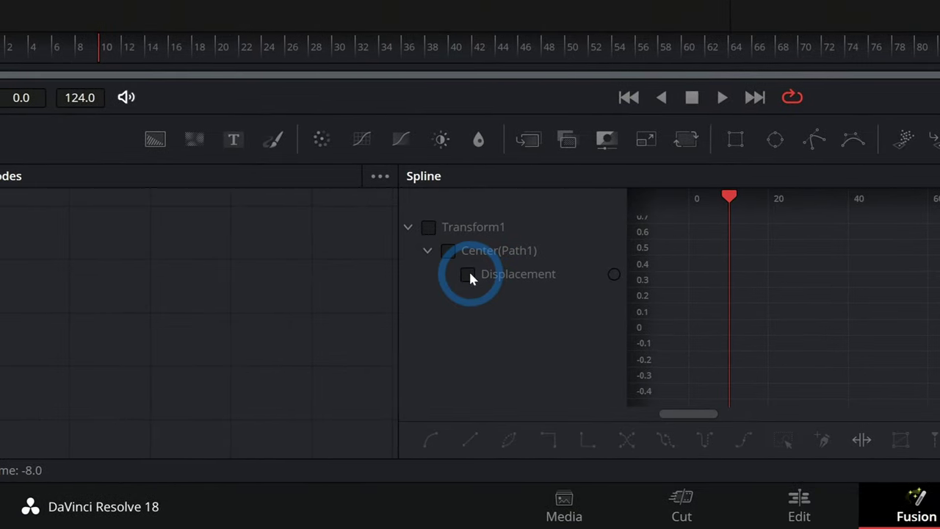
pyautogui.click(468, 274)
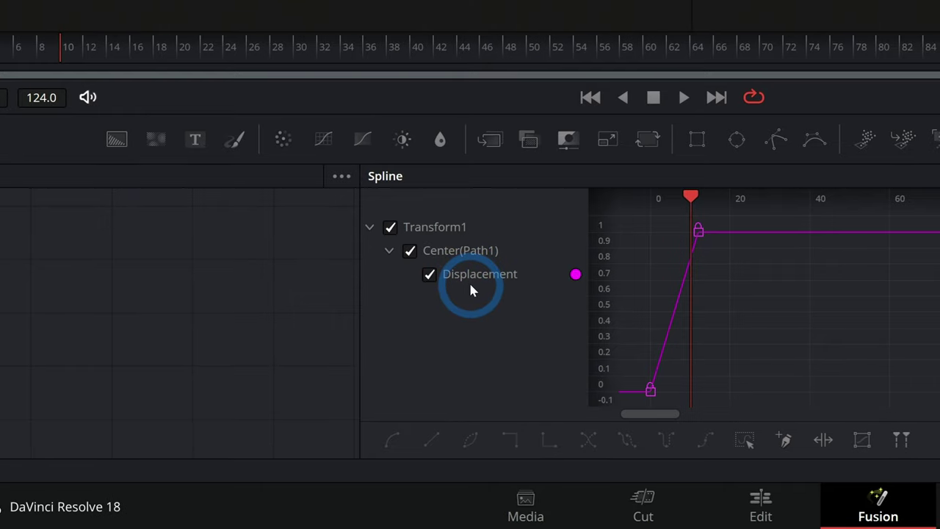
pyautogui.click(623, 393)
pyautogui.click(704, 262)
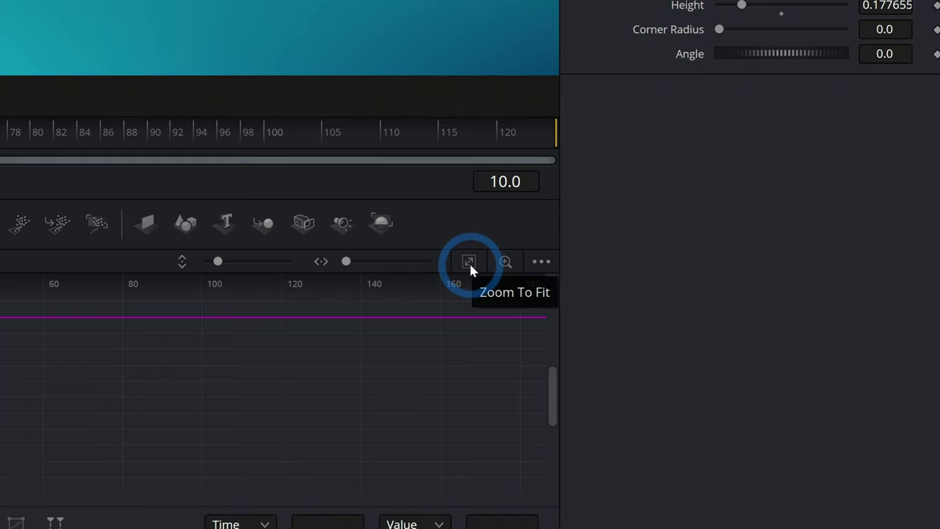
pyautogui.click(469, 263)
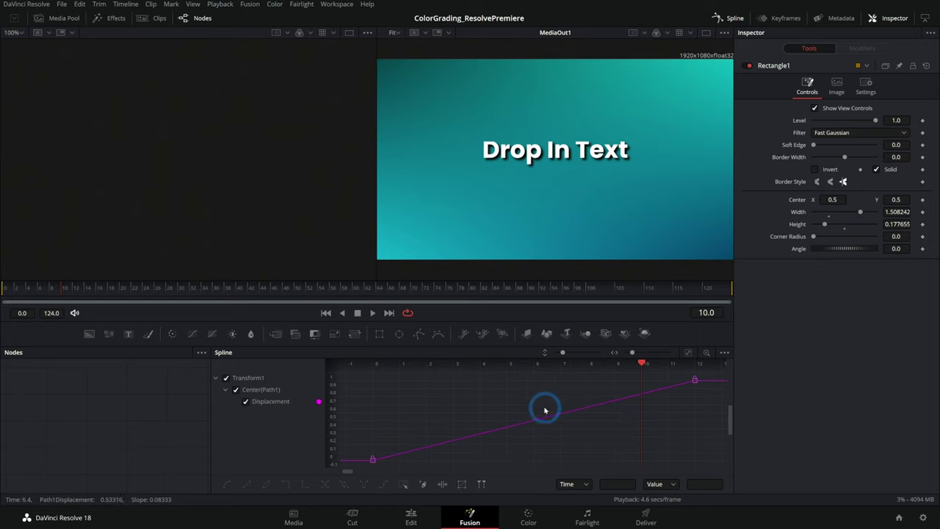
# Enlarge the Spline editor to fill most of the lower workspace, refitting the curve and recentring the title in the viewer
pyautogui.moveTo(211, 382); pyautogui.dragTo(50, 380)
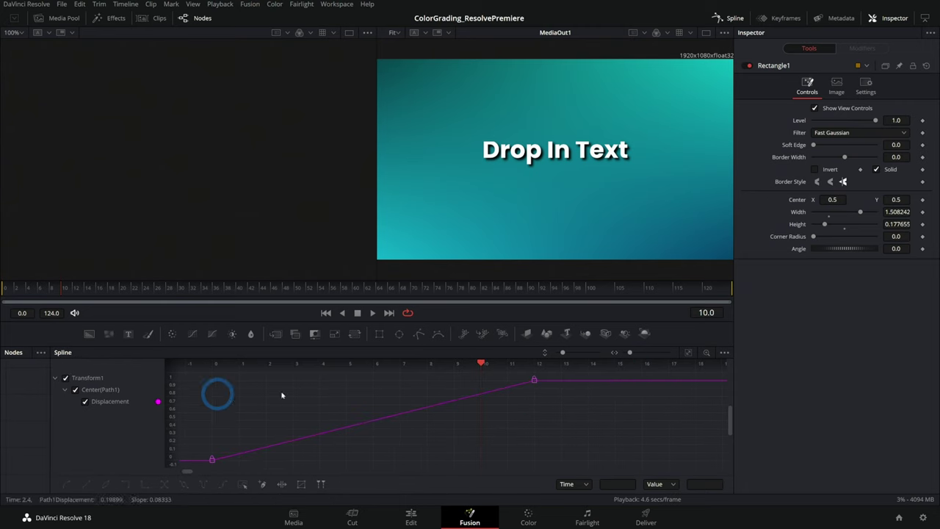
pyautogui.click(923, 17)
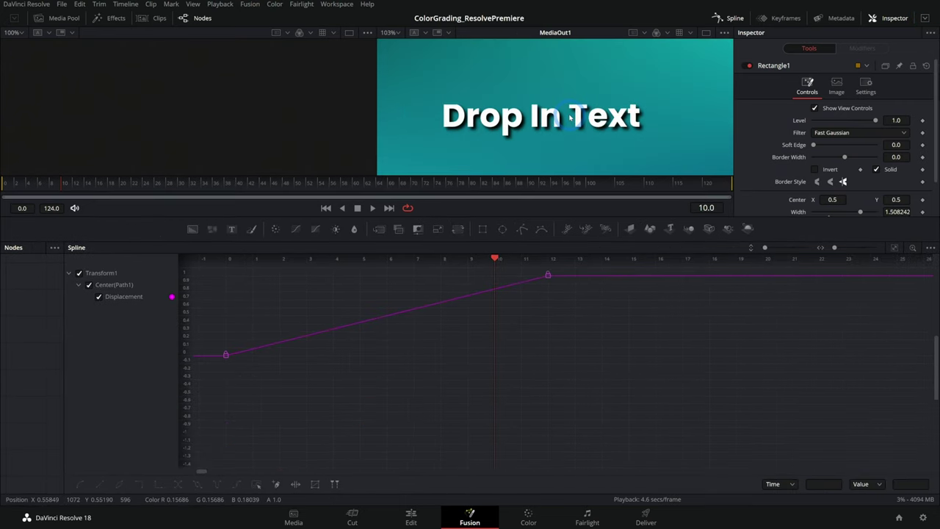
pyautogui.moveTo(555, 129); pyautogui.dragTo(573, 122)
pyautogui.hotkey('ctrl', 'f')
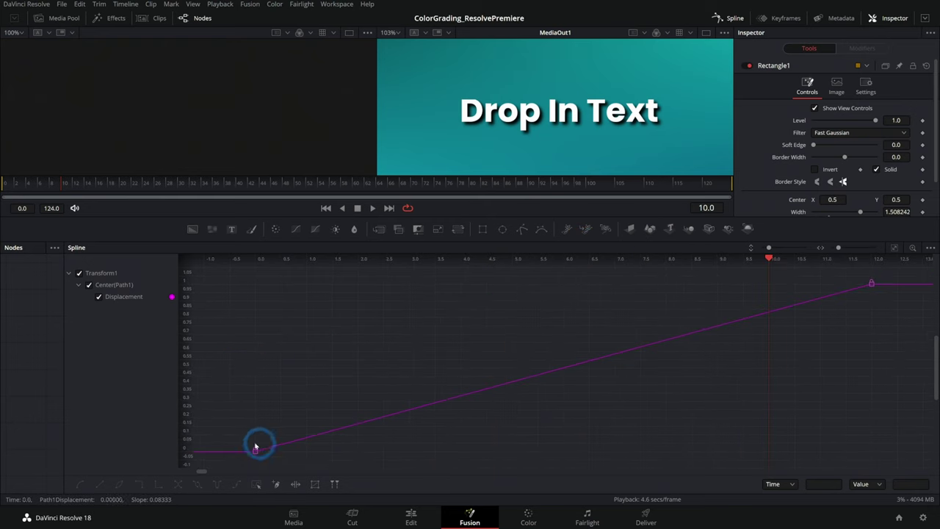
# Pull the frame 12 keyframe's curve handle down almost vertically to a displacement of about 0.4, making the drop accelerate at its end
pyautogui.moveTo(245, 439); pyautogui.dragTo(268, 462)
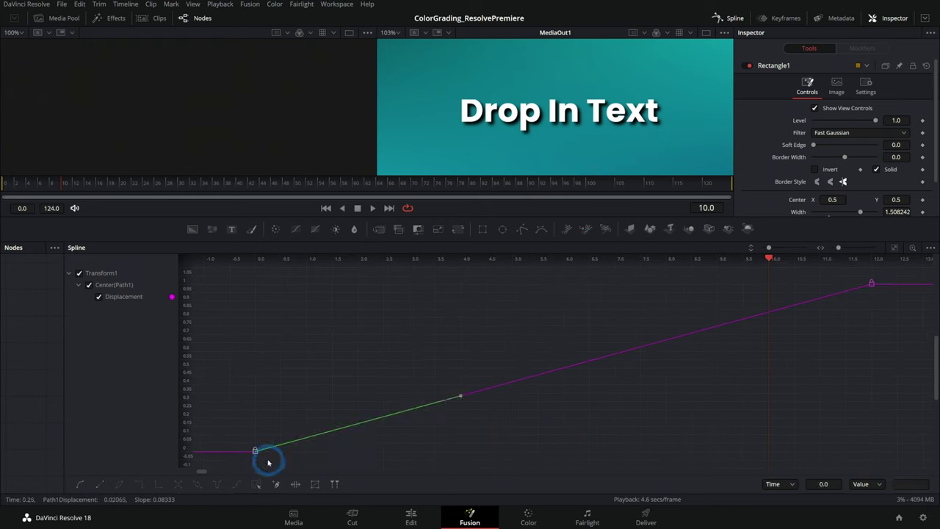
pyautogui.moveTo(903, 314); pyautogui.dragTo(855, 278)
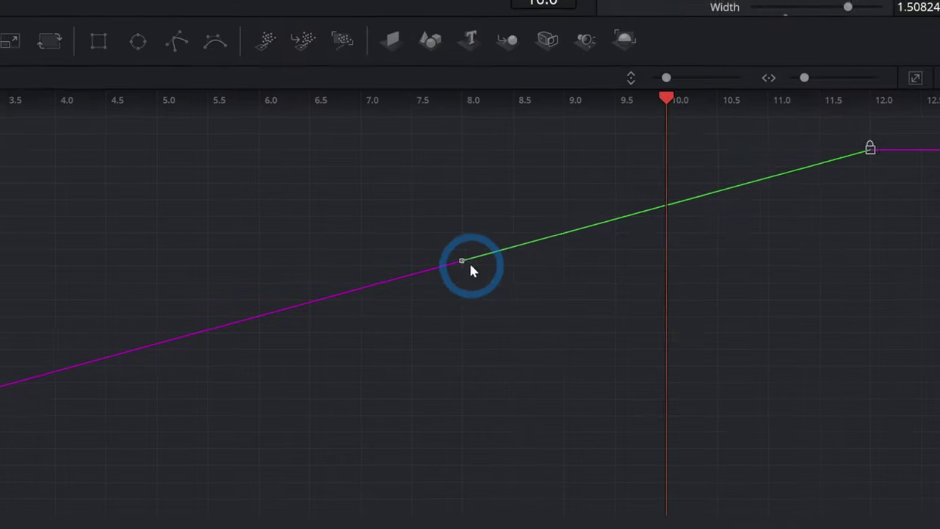
pyautogui.click(470, 263)
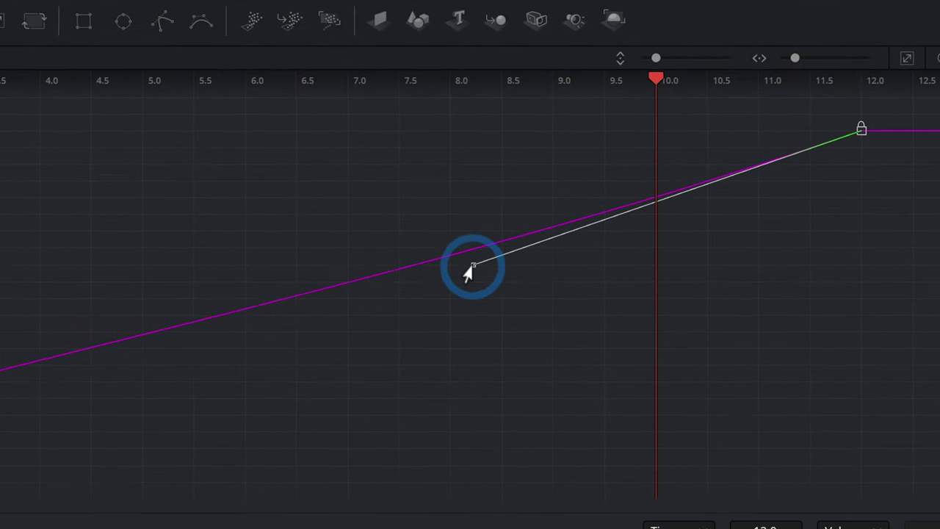
pyautogui.moveTo(470, 263); pyautogui.dragTo(448, 141)
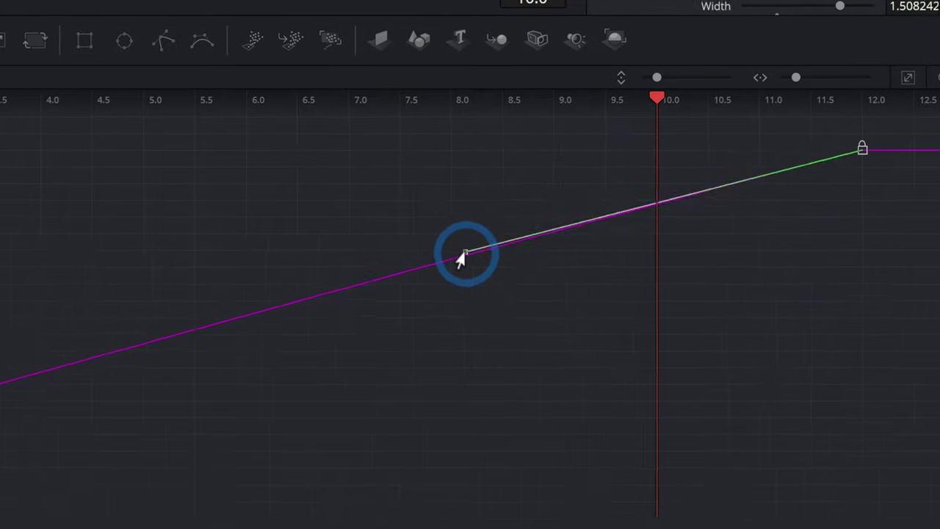
pyautogui.moveTo(462, 256); pyautogui.dragTo(624, 401)
pyautogui.moveTo(532, 271); pyautogui.dragTo(768, 317)
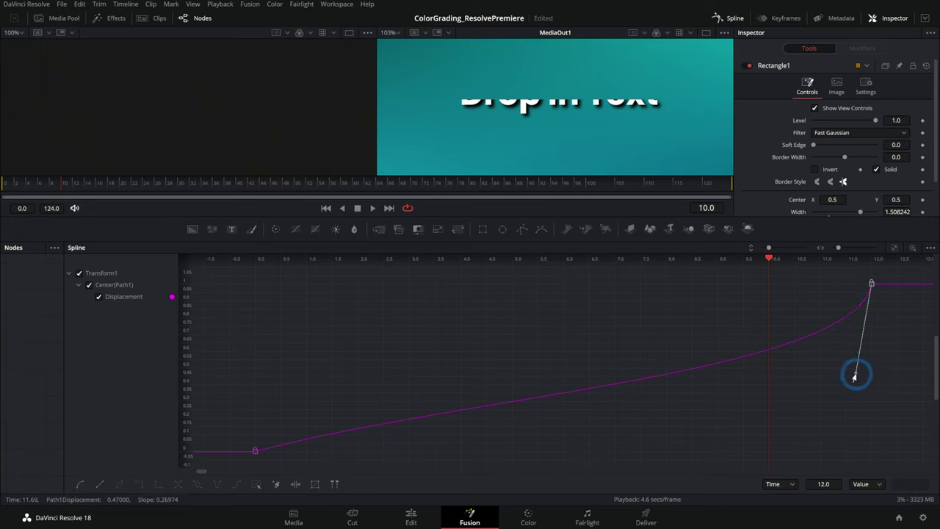
pyautogui.moveTo(854, 376); pyautogui.dragTo(865, 387)
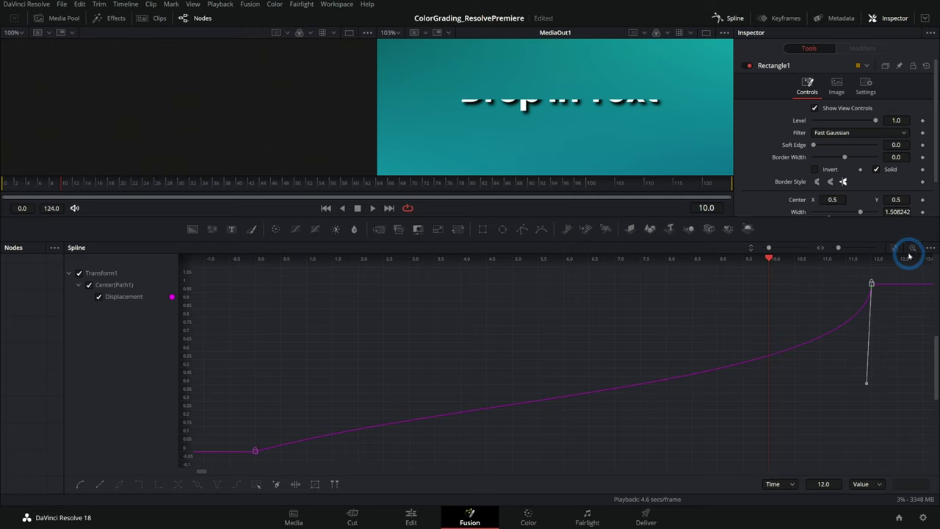
# Play back the title animation from frame 0 to check the accelerating drop
pyautogui.click(371, 208)
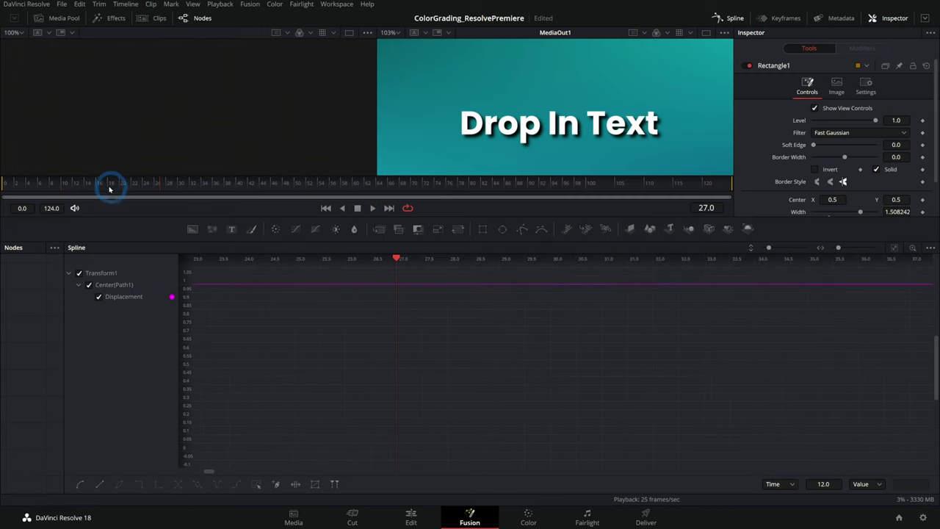
pyautogui.moveTo(109, 187); pyautogui.dragTo(3, 187)
pyautogui.click(372, 208)
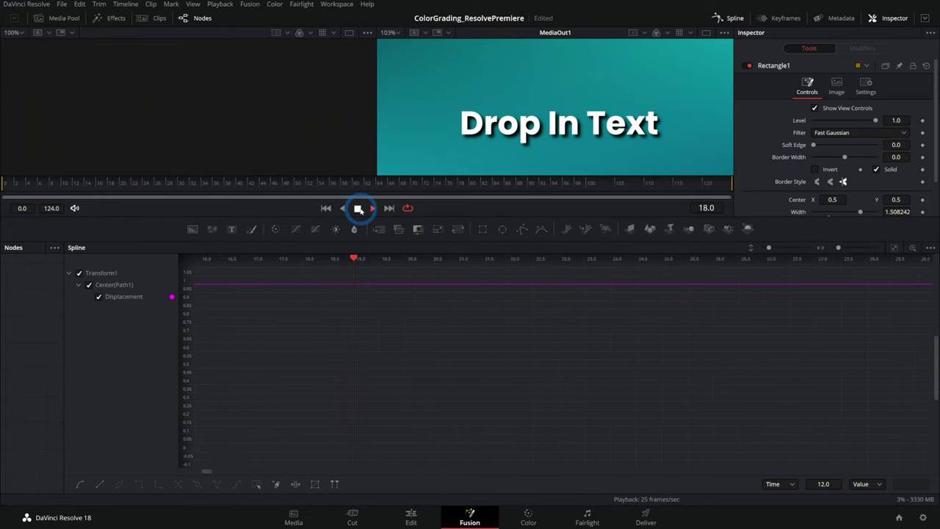
pyautogui.click(359, 210)
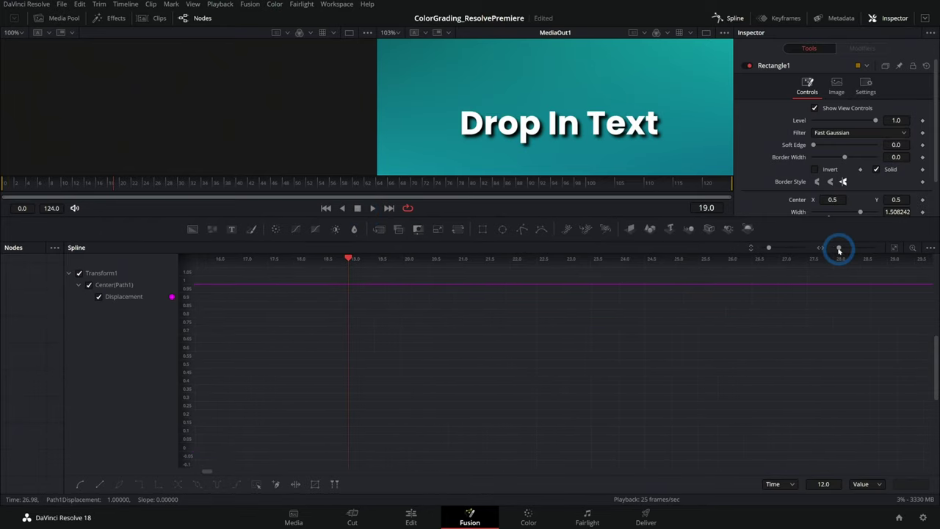
# Move the ending Displacement keyframe to frame 27, keeping its value at 1, to lengthen the drop
pyautogui.click(894, 247)
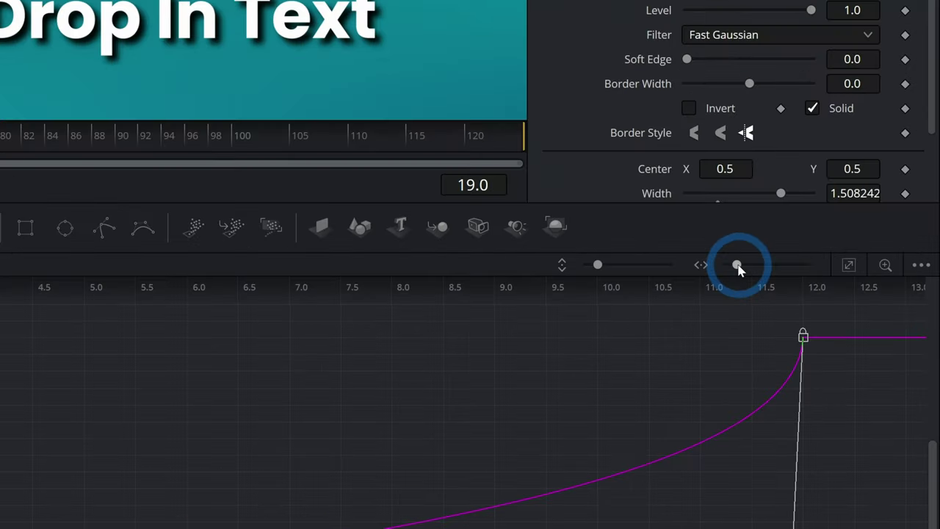
pyautogui.moveTo(839, 247); pyautogui.dragTo(833, 248)
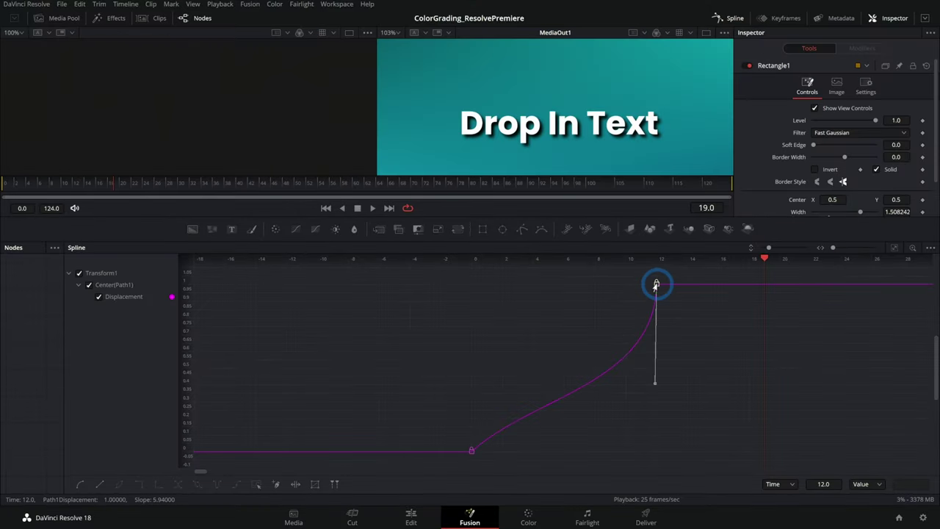
pyautogui.moveTo(656, 284); pyautogui.dragTo(890, 280)
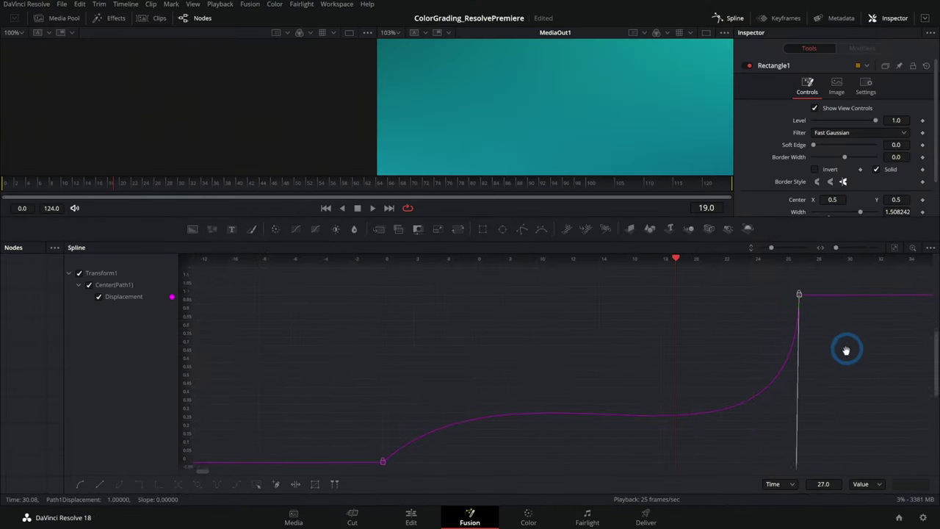
pyautogui.moveTo(846, 350); pyautogui.dragTo(768, 286)
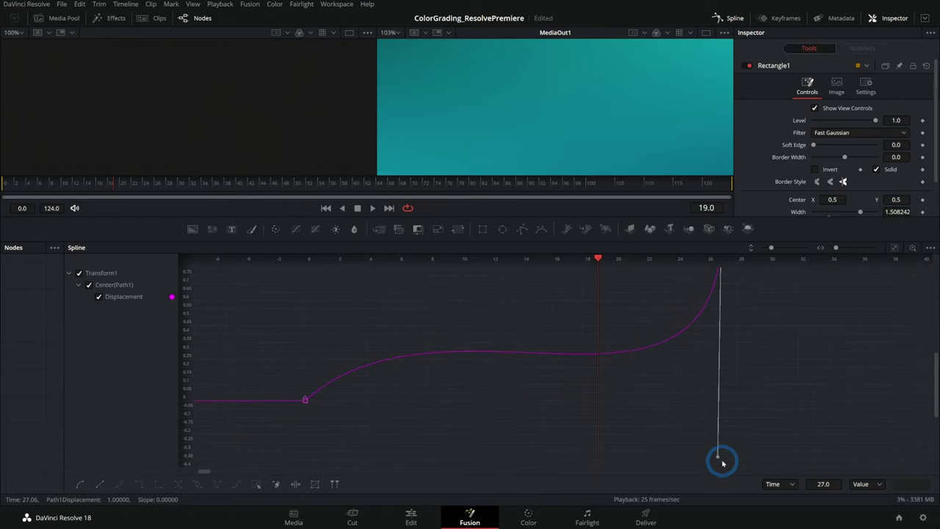
# Shorten the frame 27 keyframe's steep handle so it ends at about frame 26 and a displacement of about 0.46
pyautogui.moveTo(718, 457); pyautogui.dragTo(710, 310)
pyautogui.moveTo(787, 277); pyautogui.dragTo(734, 350)
pyautogui.moveTo(664, 381); pyautogui.dragTo(661, 392)
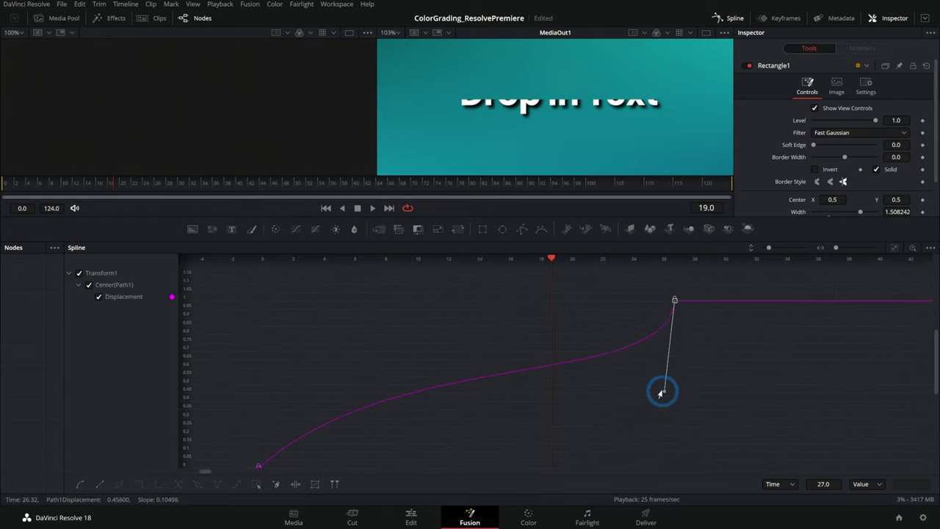
# Replay the lengthened title drop from frame 0 to examine its slower timing
pyautogui.moveTo(102, 185); pyautogui.dragTo(3, 184)
pyautogui.click(372, 208)
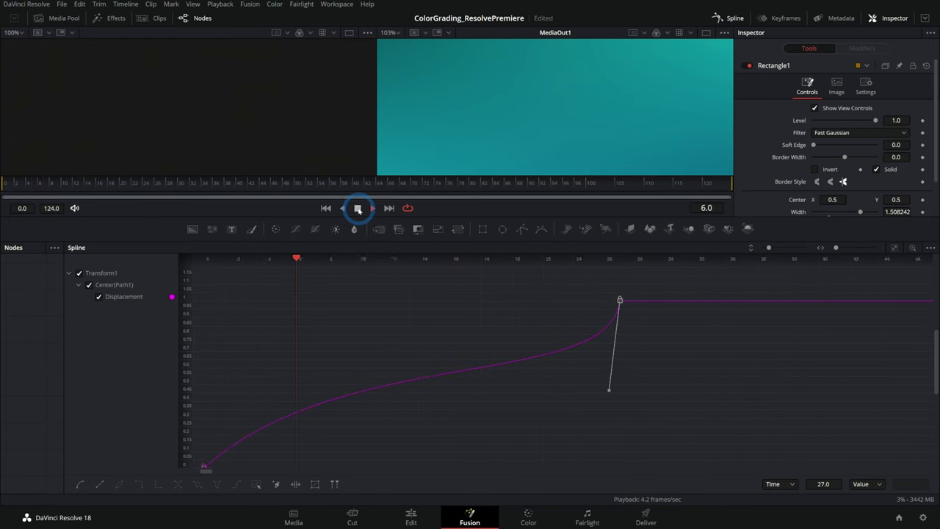
pyautogui.click(358, 208)
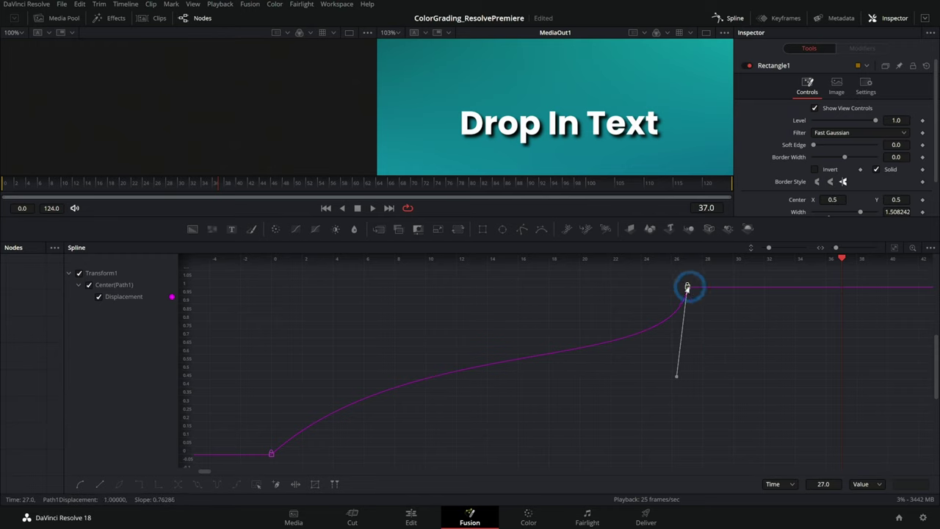
# Level the frame 27 keyframe's handle at displacement 1, ending at about frame 22, so the text decelerates into place
pyautogui.moveTo(677, 376); pyautogui.dragTo(512, 294)
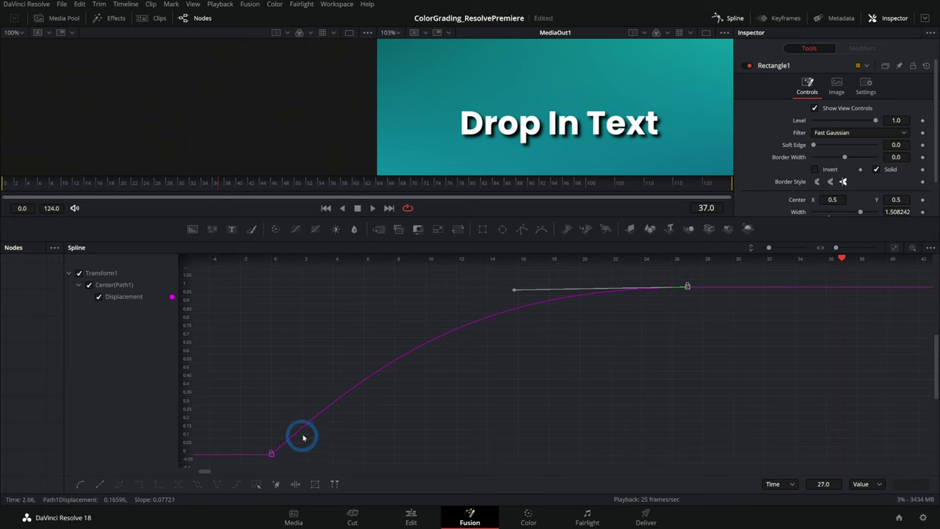
pyautogui.moveTo(514, 289); pyautogui.dragTo(671, 378)
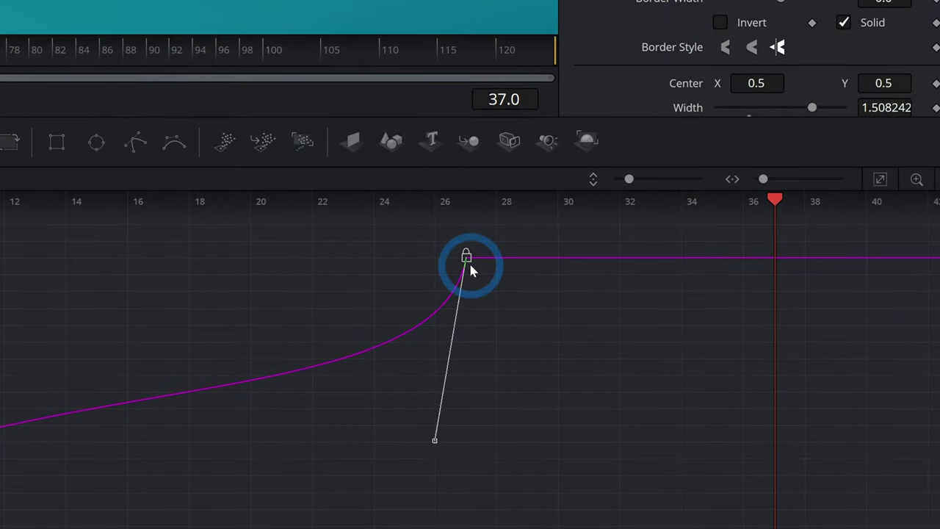
pyautogui.moveTo(434, 442); pyautogui.dragTo(389, 315)
pyautogui.moveTo(468, 261); pyautogui.dragTo(396, 210)
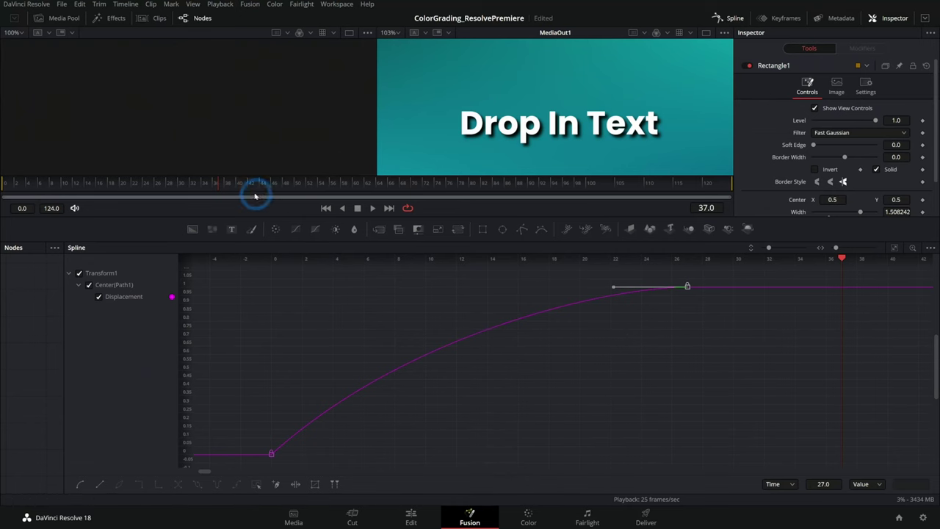
# Replay the title drop from frame 0 several times to examine how it decelerates into place
pyautogui.click(326, 207)
pyautogui.click(372, 209)
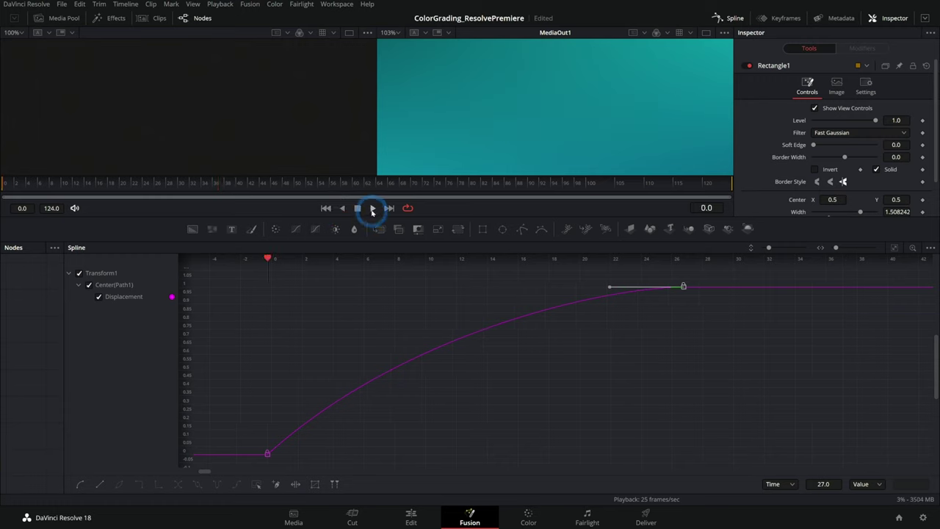
pyautogui.click(373, 209)
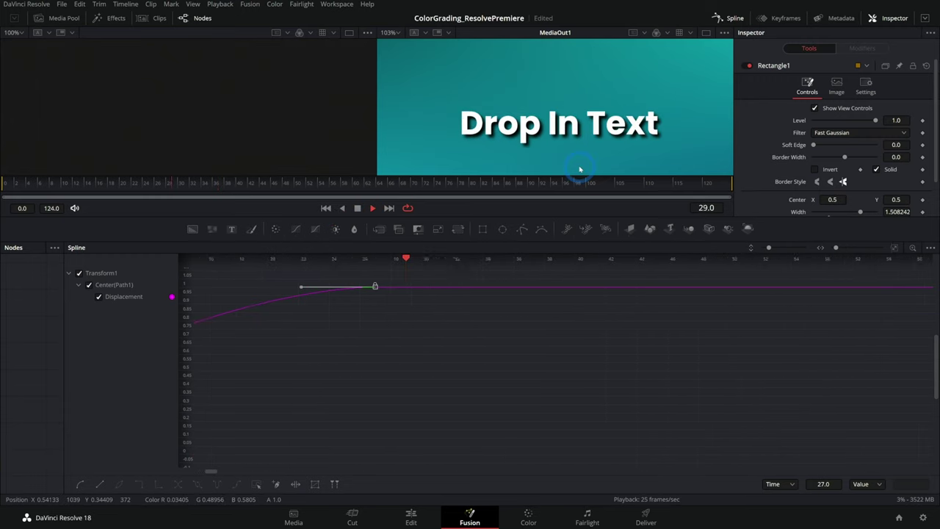
pyautogui.click(326, 208)
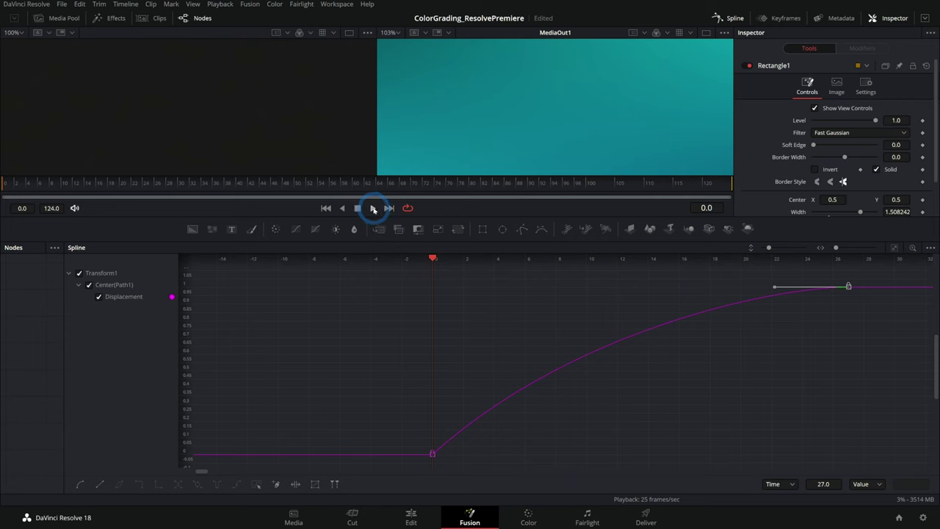
pyautogui.click(372, 209)
pyautogui.click(410, 190)
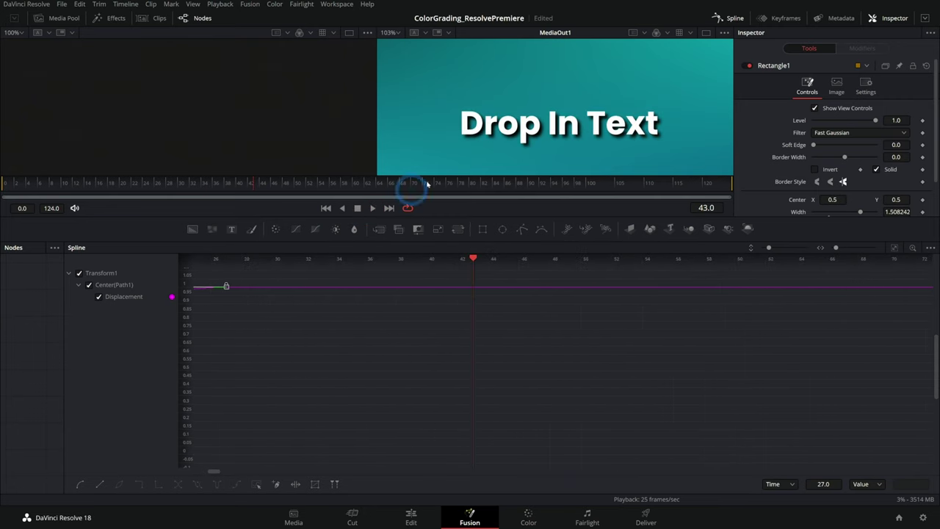
pyautogui.click(362, 210)
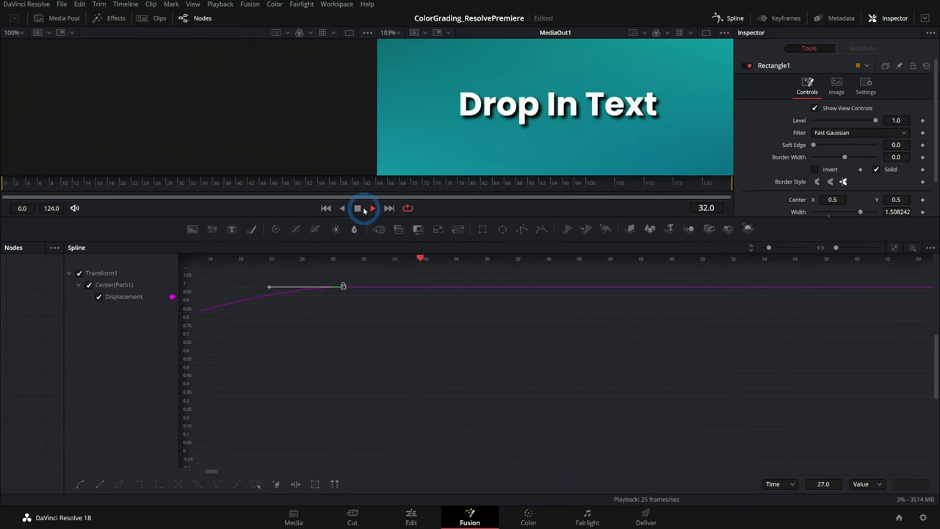
pyautogui.click(359, 208)
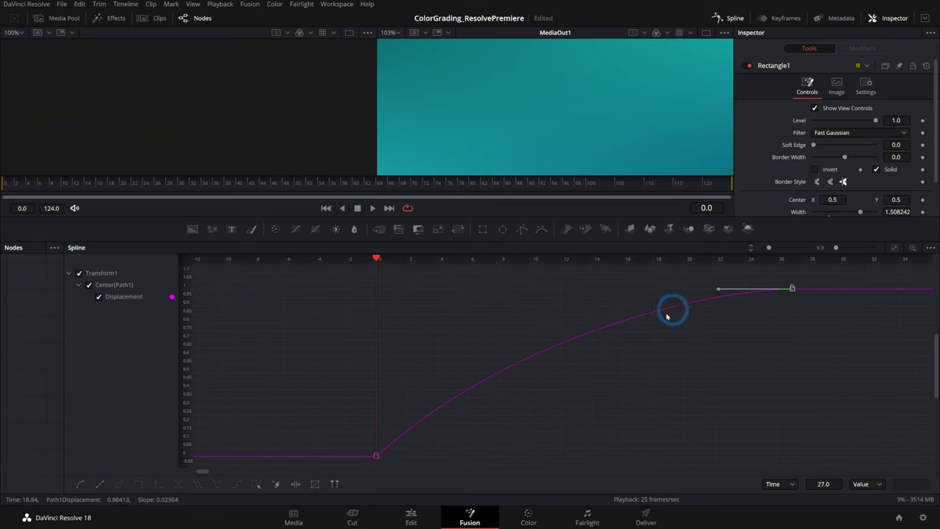
# Level the frame 0 Displacement keyframe's handle at about displacement 0, ending at about frame 23, so the drop starts slowly
pyautogui.click(376, 456)
pyautogui.click(512, 334)
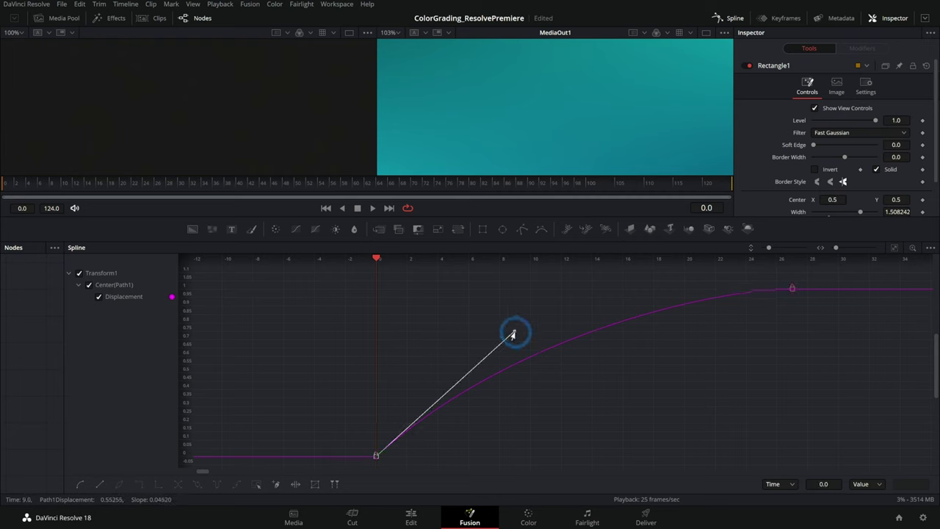
pyautogui.moveTo(509, 443); pyautogui.dragTo(734, 460)
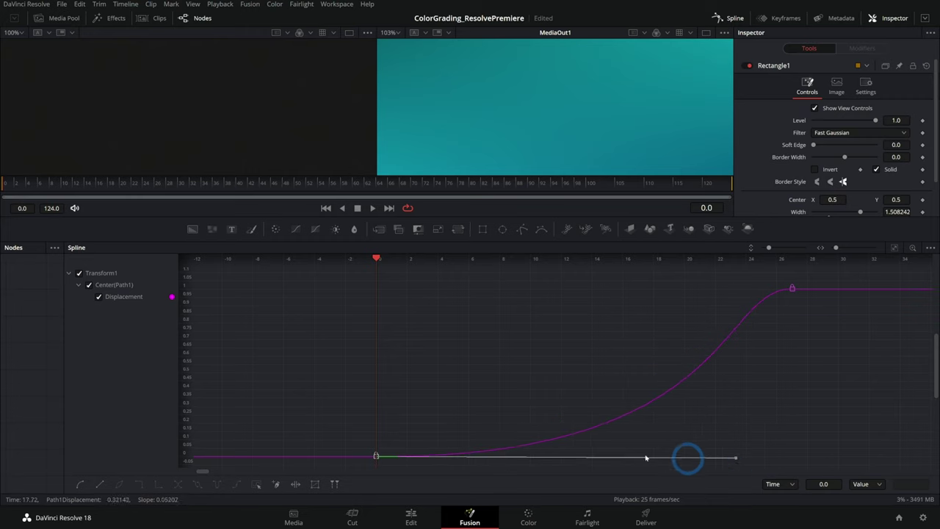
# Point the frame 0 keyframe's handle straight up to a displacement of about 0.79 for a fast start, and replay the drop
pyautogui.click(193, 205)
pyautogui.click(372, 208)
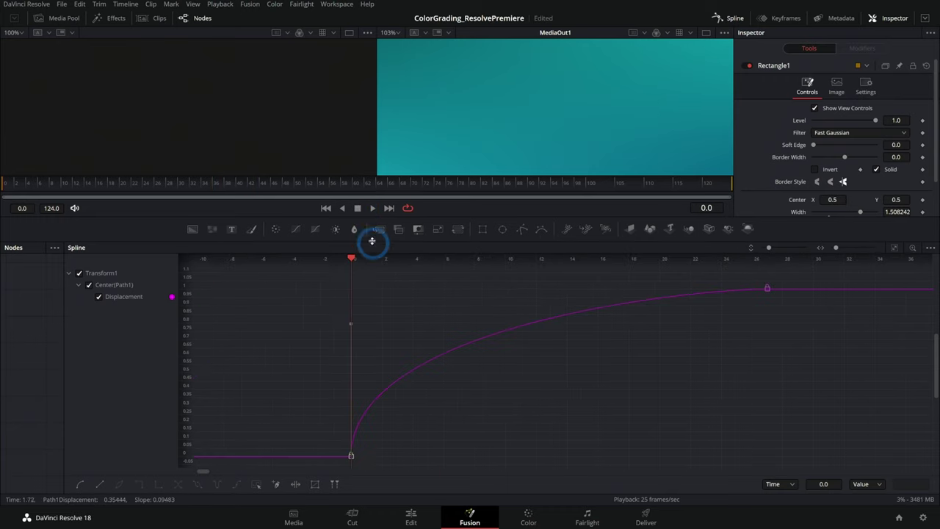
pyautogui.click(372, 209)
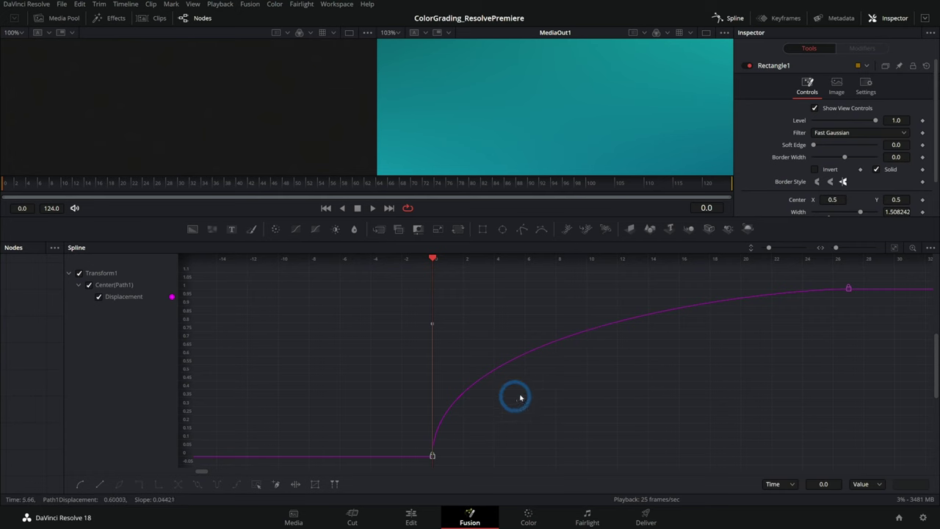
# Move the ending Displacement keyframe to frame 26 at displacement 1, and show the Transform1 node's Center settings
pyautogui.click(848, 288)
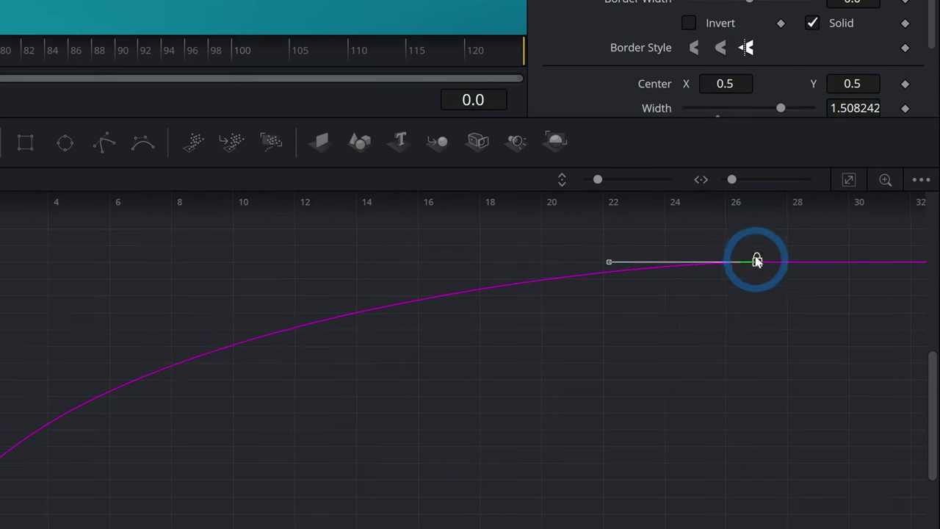
pyautogui.moveTo(753, 272)
pyautogui.mouseDown()
pyautogui.moveTo(674, 270)
pyautogui.moveTo(735, 264)
pyautogui.mouseUp()
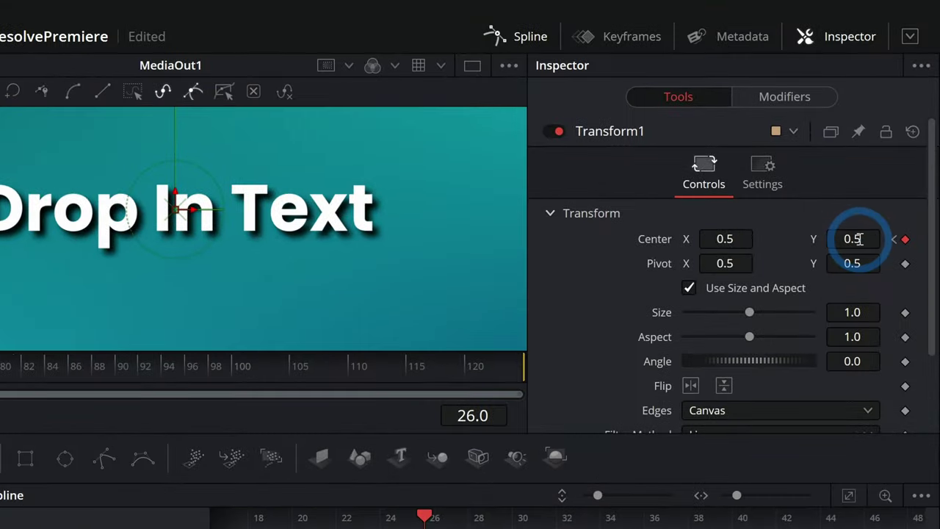
pyautogui.moveTo(899, 119); pyautogui.dragTo(877, 119)
pyautogui.moveTo(814, 239); pyautogui.dragTo(841, 231)
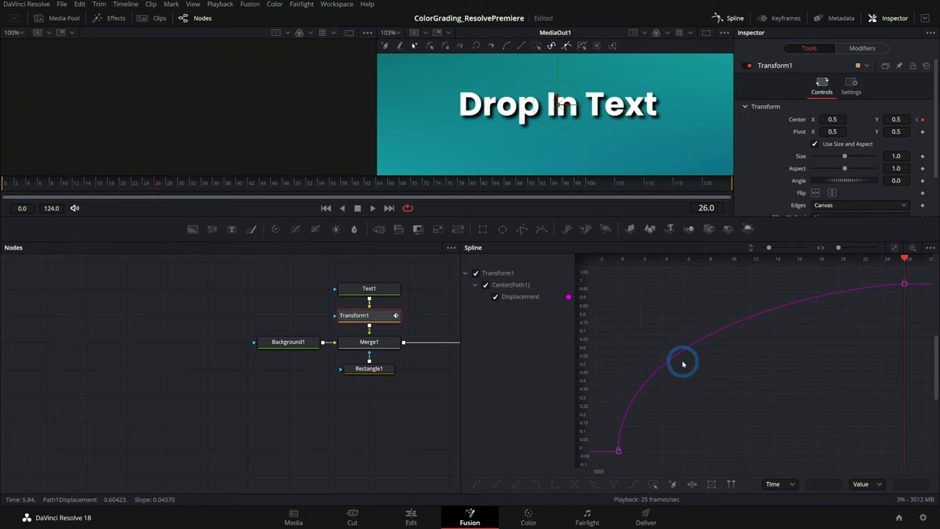
# Straighten the Displacement curve, ending frame 0's handle at about frame 9 and 0.42, and frame 26's handle at about frame 22 and 0.84
pyautogui.click(715, 338)
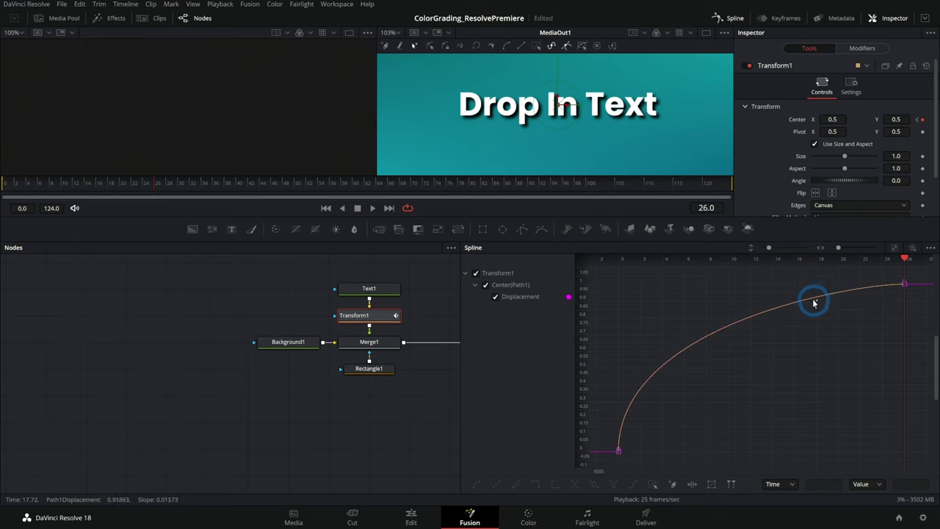
pyautogui.click(625, 456)
pyautogui.moveTo(629, 457); pyautogui.dragTo(715, 385)
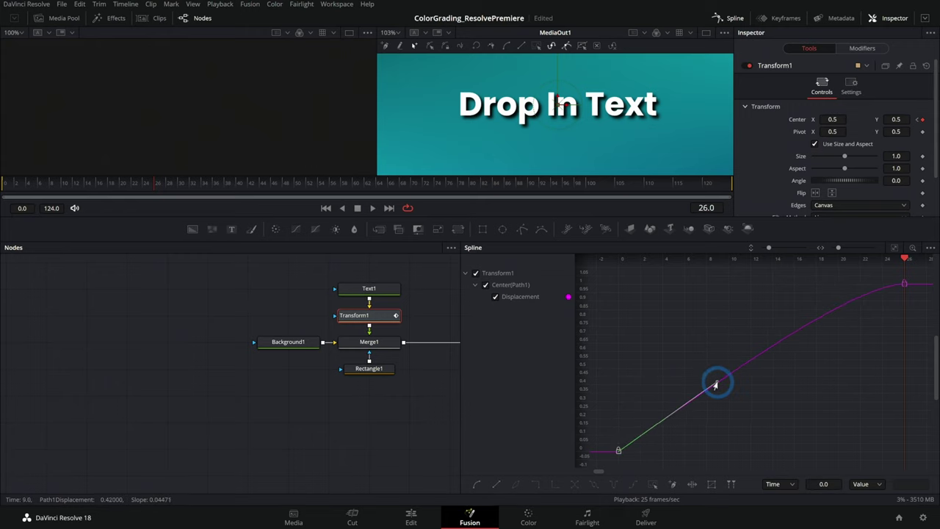
pyautogui.click(904, 284)
pyautogui.moveTo(855, 284); pyautogui.dragTo(796, 358)
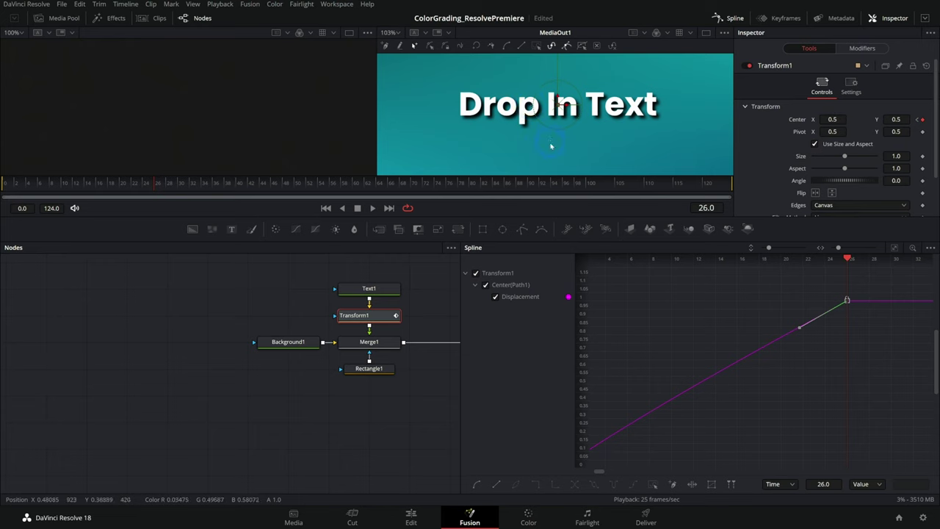
# Add an overshoot keyframe to the Displacement curve at frame 18 with value 1.094, and level its handles
pyautogui.click(785, 339)
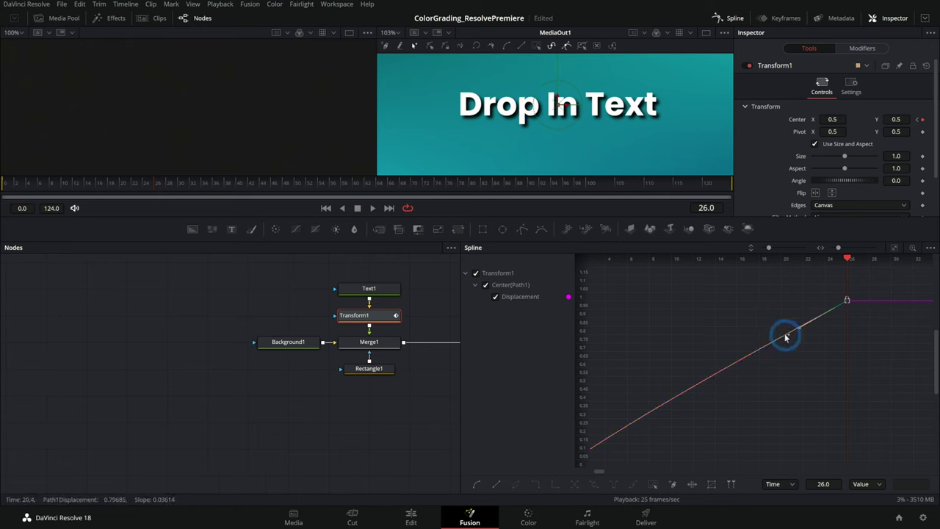
pyautogui.moveTo(762, 349); pyautogui.dragTo(758, 285)
pyautogui.click(759, 295)
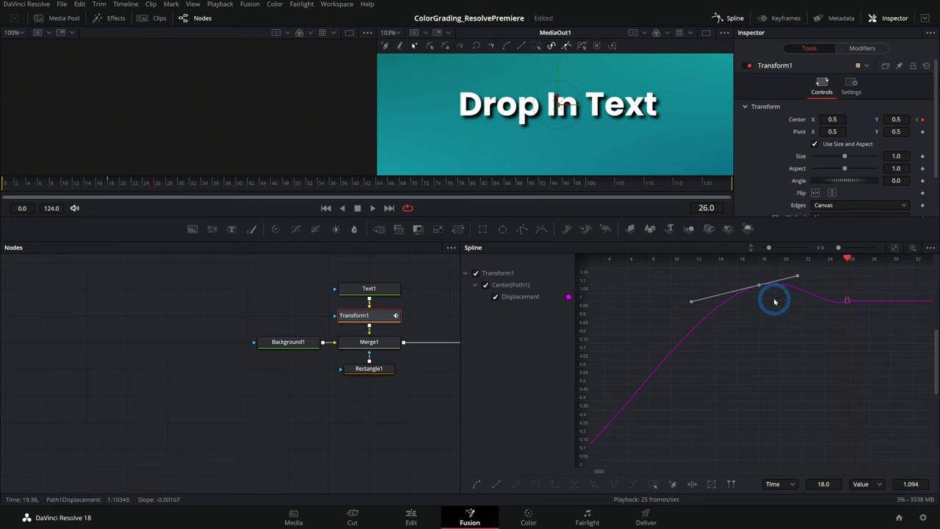
pyautogui.click(716, 290)
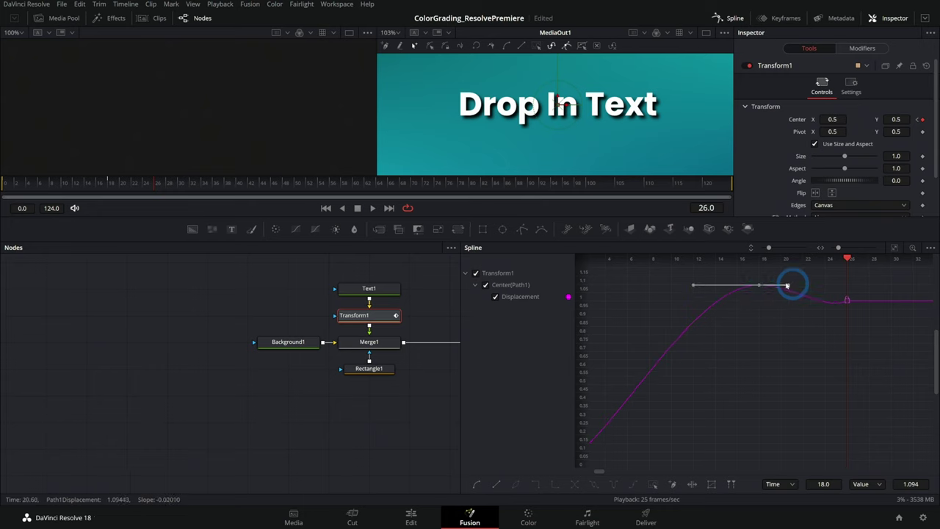
pyautogui.click(762, 286)
# Level the frame 26 keyframe's handle so the overshoot settles smoothly, and replay the drop from frame 0
pyautogui.click(846, 298)
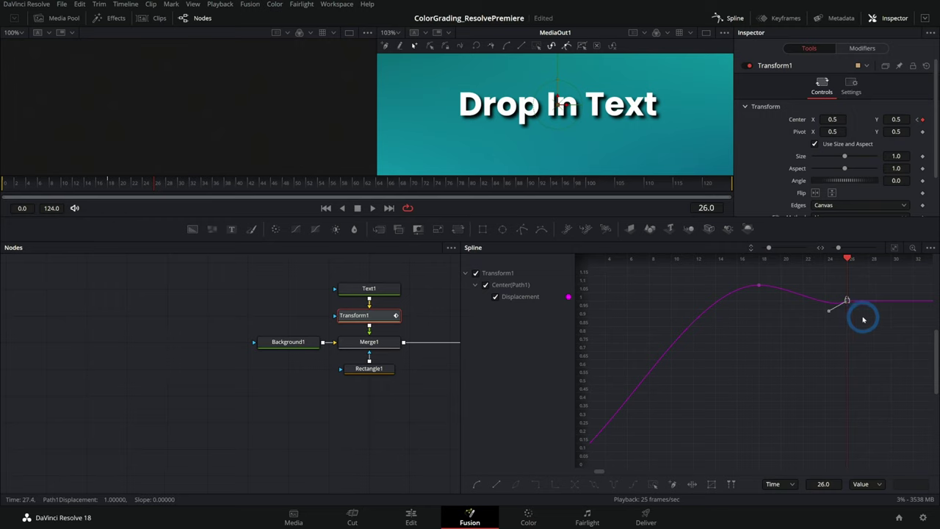
pyautogui.click(868, 325)
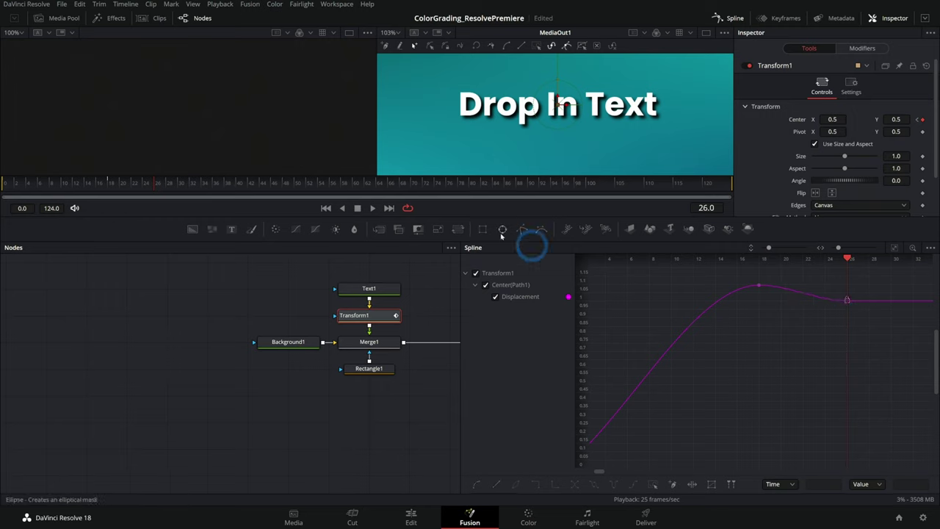
pyautogui.click(325, 207)
pyautogui.click(371, 208)
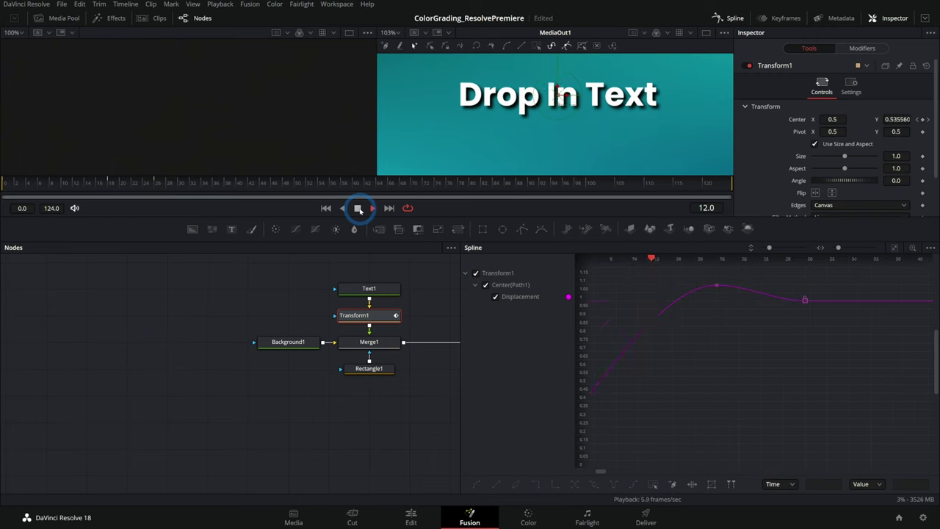
pyautogui.click(358, 209)
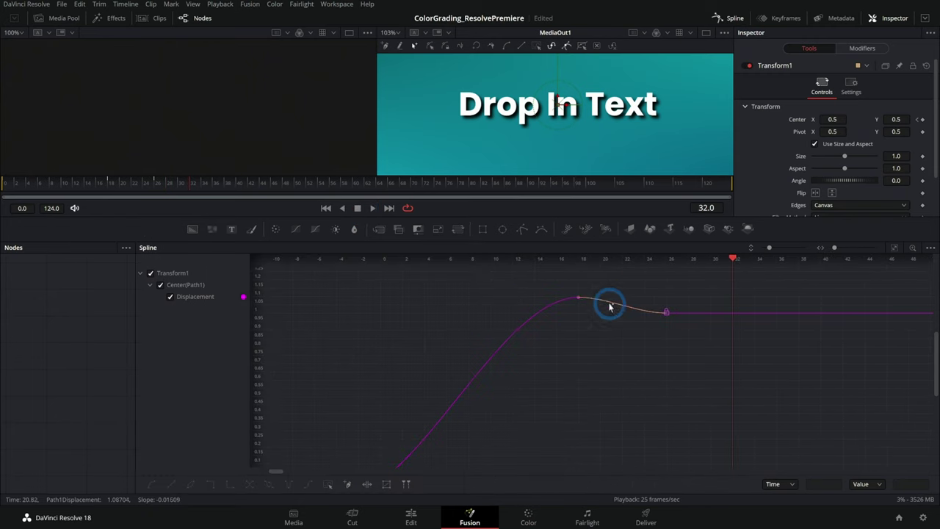
# Add Displacement keyframes at frame 22, with a value of about 0.91, and at frame 12, with a value of 0.776
pyautogui.moveTo(512, 336); pyautogui.dragTo(512, 350)
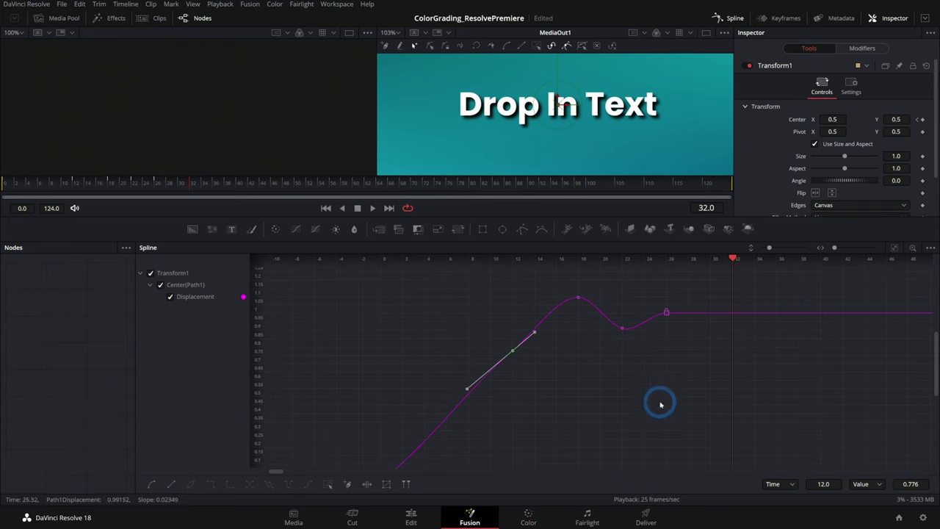
pyautogui.moveTo(738, 400); pyautogui.dragTo(550, 288)
pyautogui.click(661, 372)
# Steepen the frame 12 keyframe's handles so the outgoing one ends at about frame 14 and a displacement of 0.92
pyautogui.click(512, 350)
pyautogui.moveTo(534, 332); pyautogui.dragTo(534, 325)
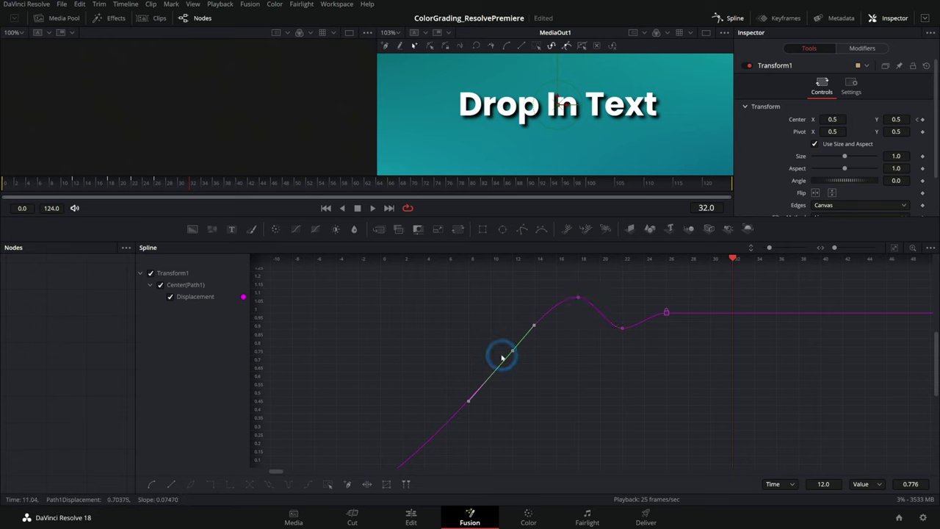
pyautogui.click(580, 339)
# Replay the title animation from frame 0 to examine its overshoot and bounce
pyautogui.click(326, 207)
pyautogui.click(357, 208)
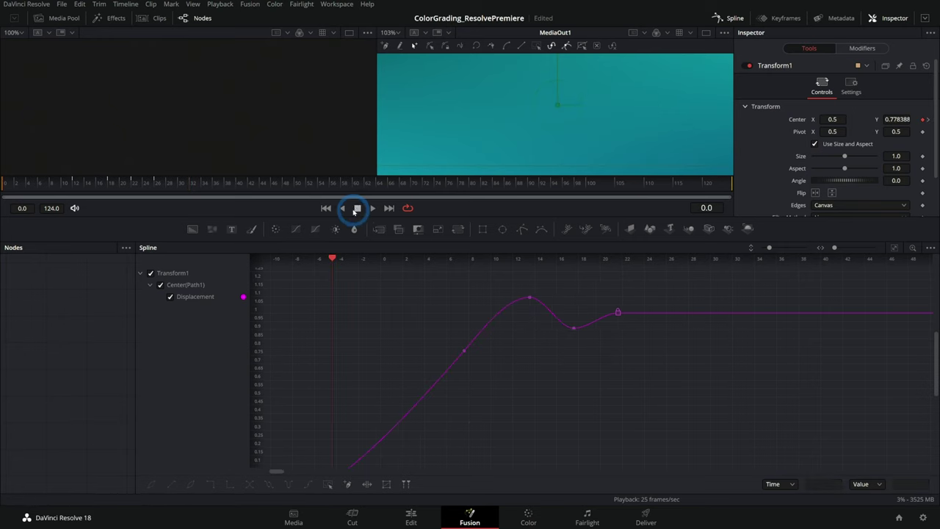
pyautogui.click(371, 208)
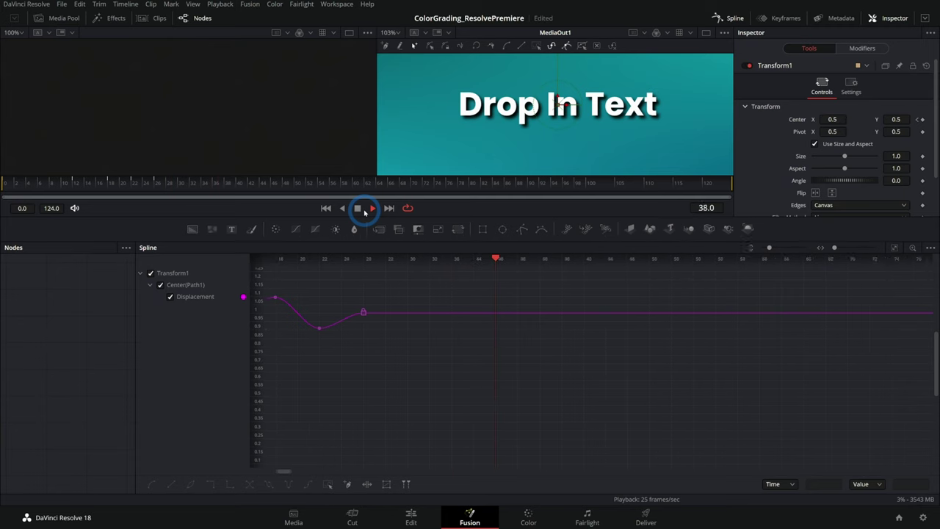
pyautogui.click(358, 210)
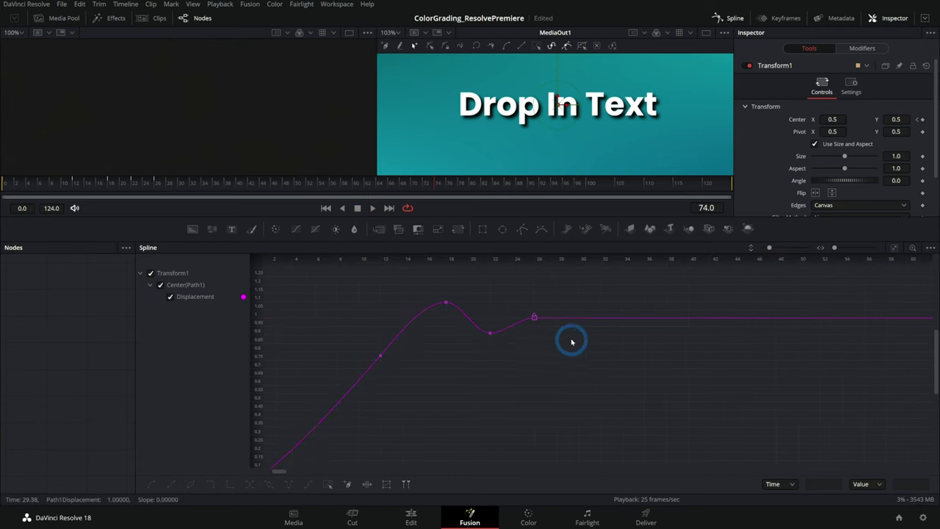
# Soften the bounce with Displacement keyframes at frame 18 (about 1.04), frame 26 (about 0.93) and frame 35 (1), and replay it
pyautogui.moveTo(535, 317); pyautogui.dragTo(633, 317)
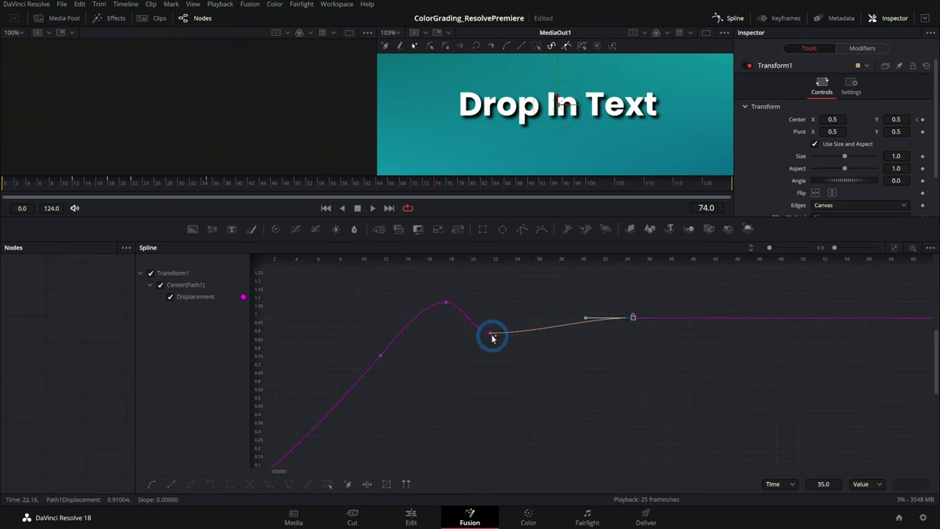
pyautogui.moveTo(491, 338); pyautogui.dragTo(535, 331)
pyautogui.click(373, 210)
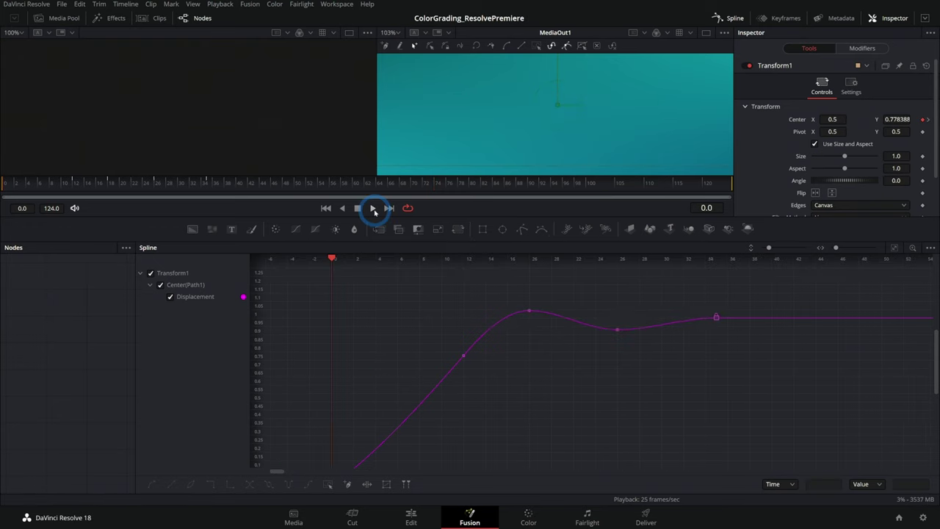
pyautogui.click(359, 209)
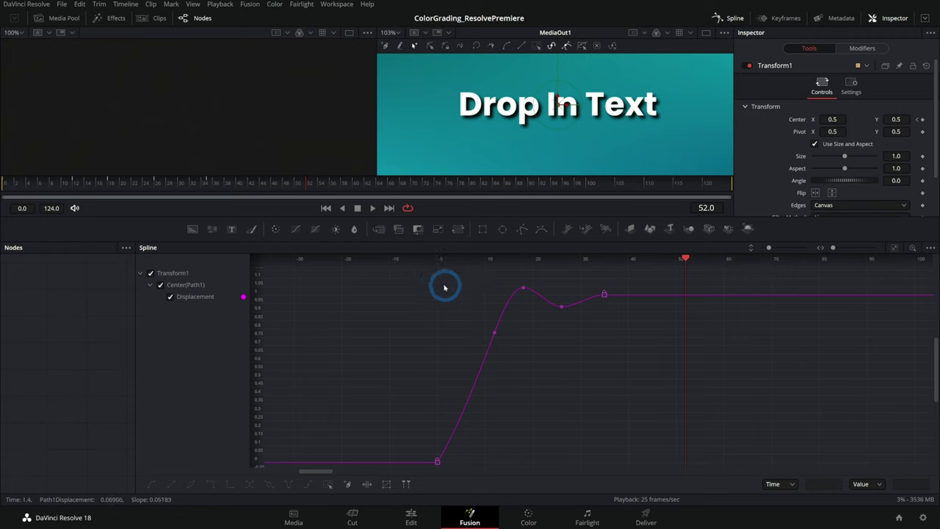
# Select all keyframes of the Displacement curve and enclose them in a Shape Box
pyautogui.moveTo(415, 271); pyautogui.dragTo(651, 465)
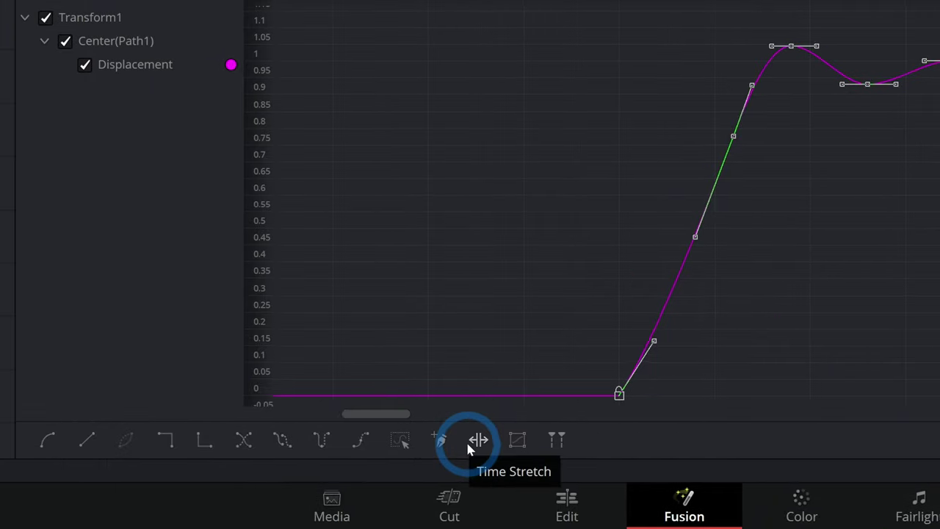
pyautogui.click(472, 444)
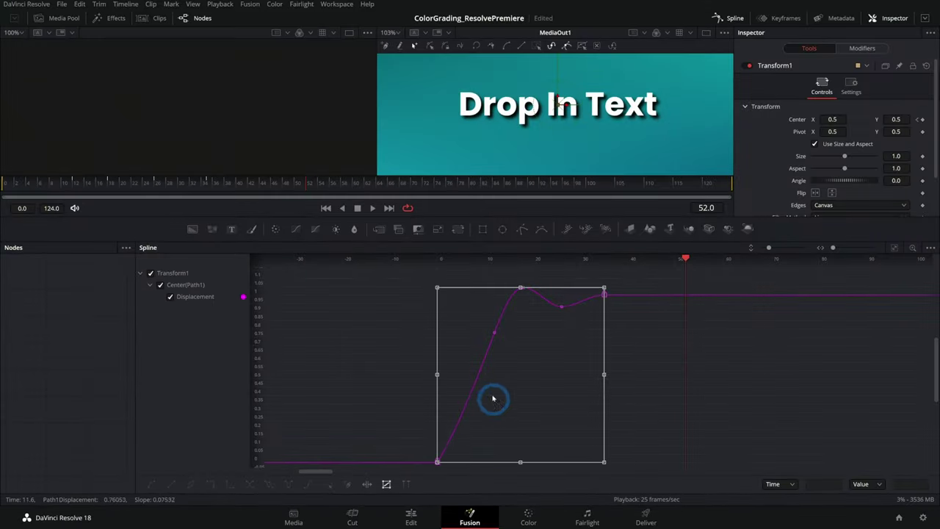
# Stretch the boxed Displacement keyframes so the animation ends at about frame 90, and replay the slowed drop
pyautogui.moveTo(604, 374); pyautogui.dragTo(849, 361)
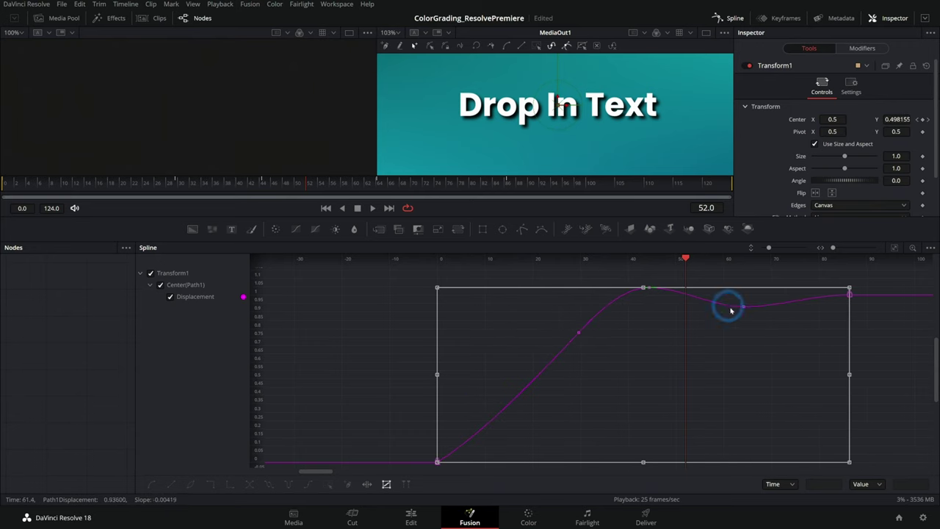
pyautogui.moveTo(851, 368); pyautogui.dragTo(869, 373)
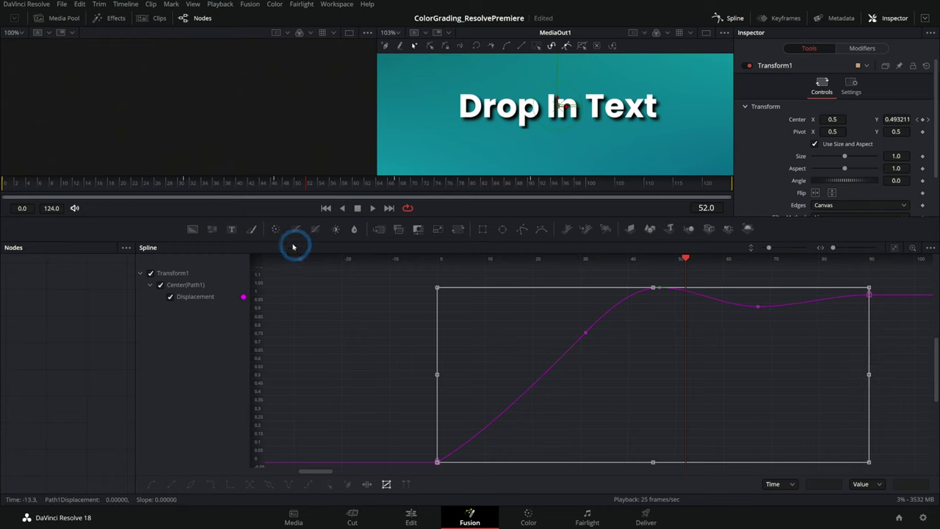
pyautogui.click(27, 192)
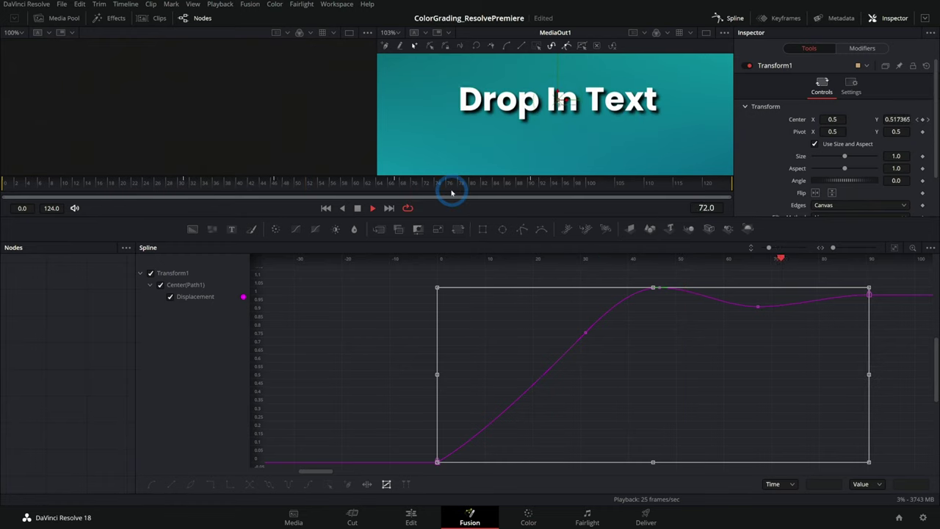
# Compress the boxed Displacement keyframes so the animation ends at about frame 20, and return to frame 0
pyautogui.moveTo(868, 374); pyautogui.dragTo(535, 367)
pyautogui.click(28, 192)
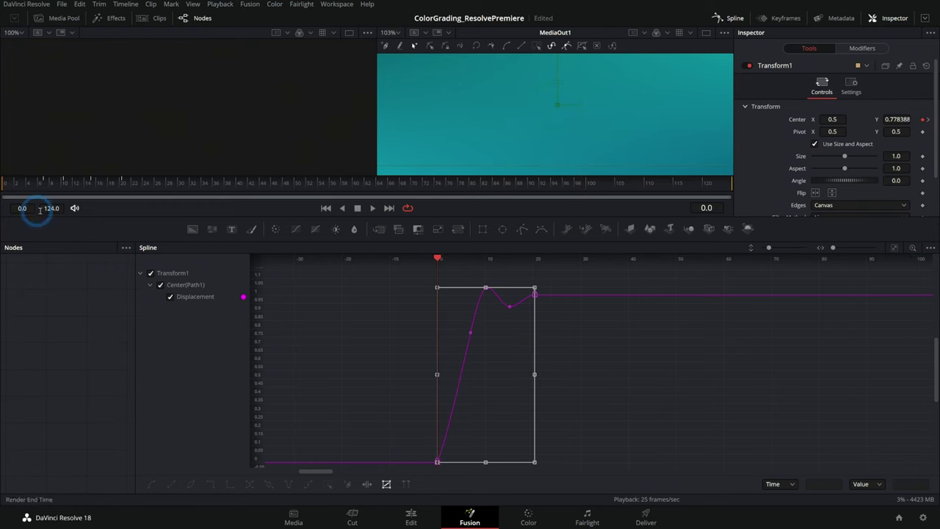